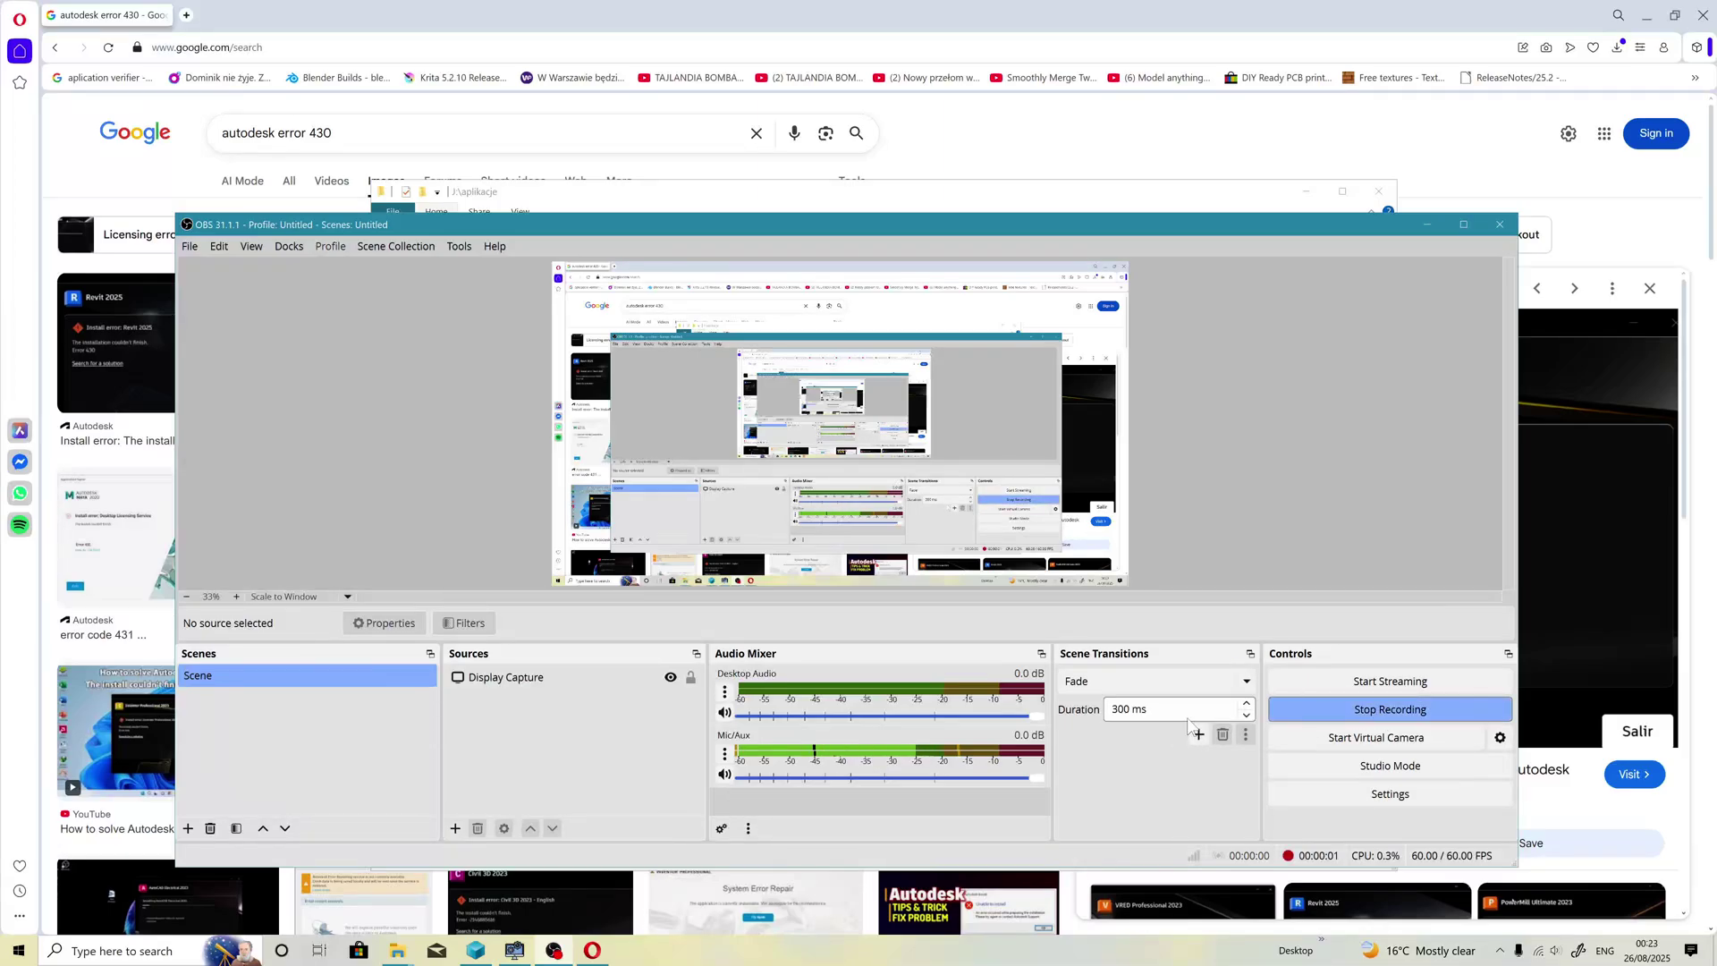
# Step: Compare the two 3ds Max folders in J:\aplikacje and open 3ds Max 2026.2
pyautogui.click(1427, 229)
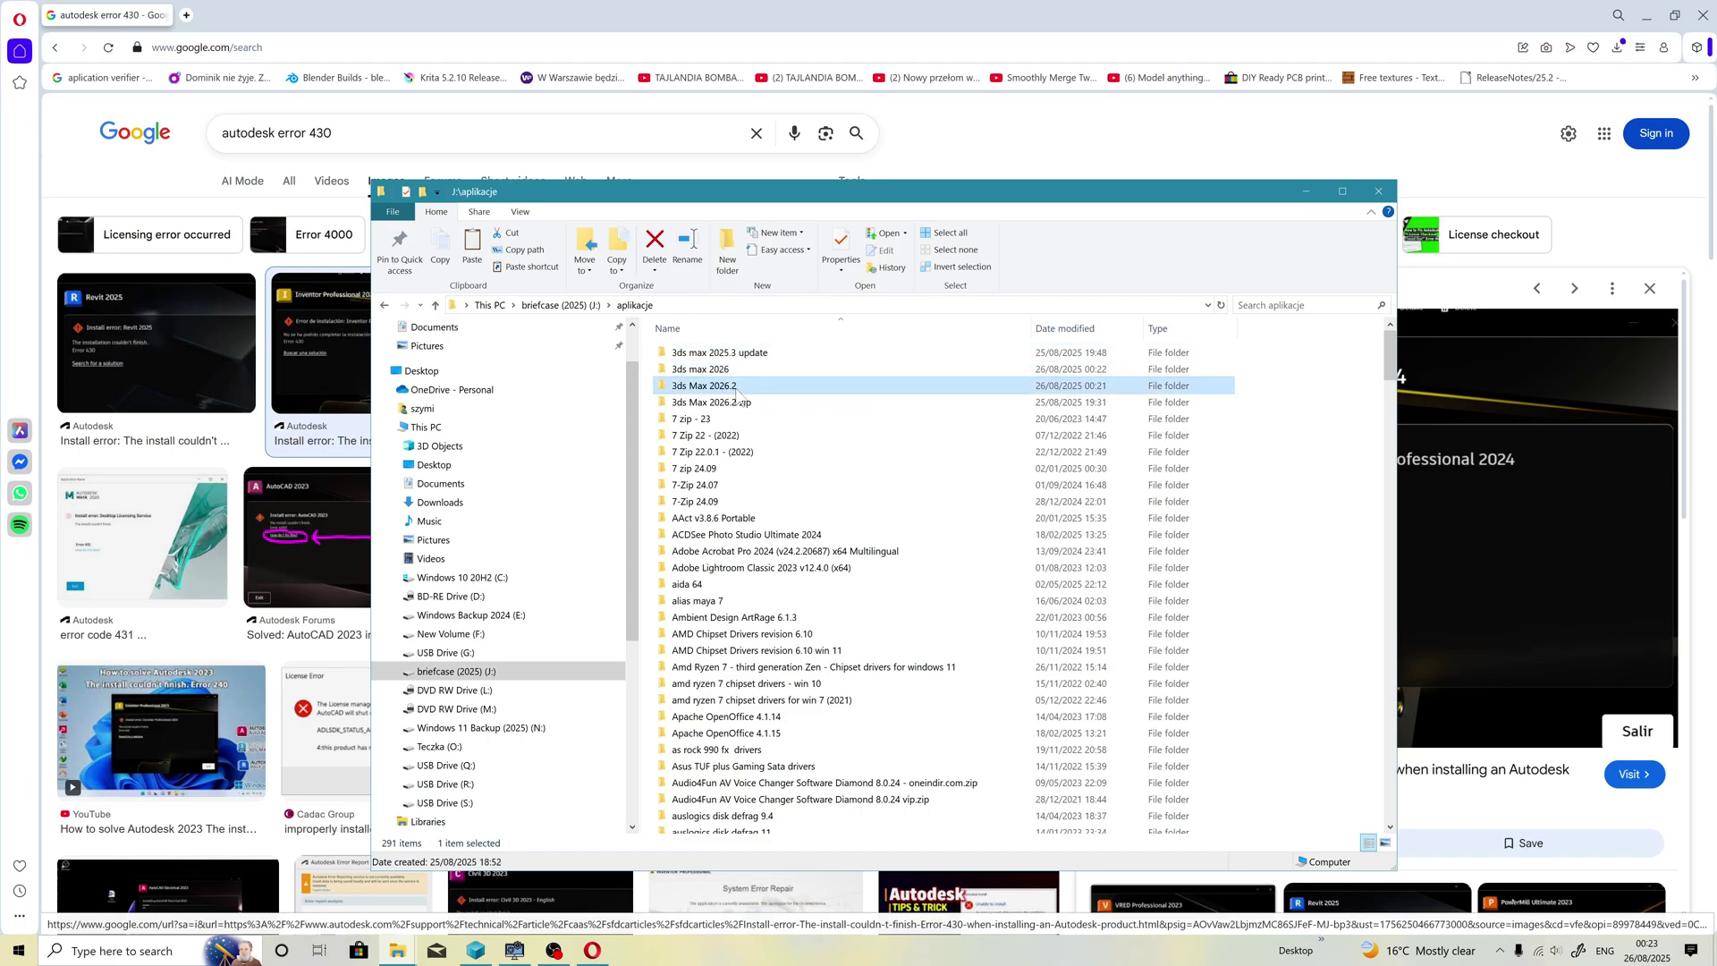
pyautogui.click(703, 386)
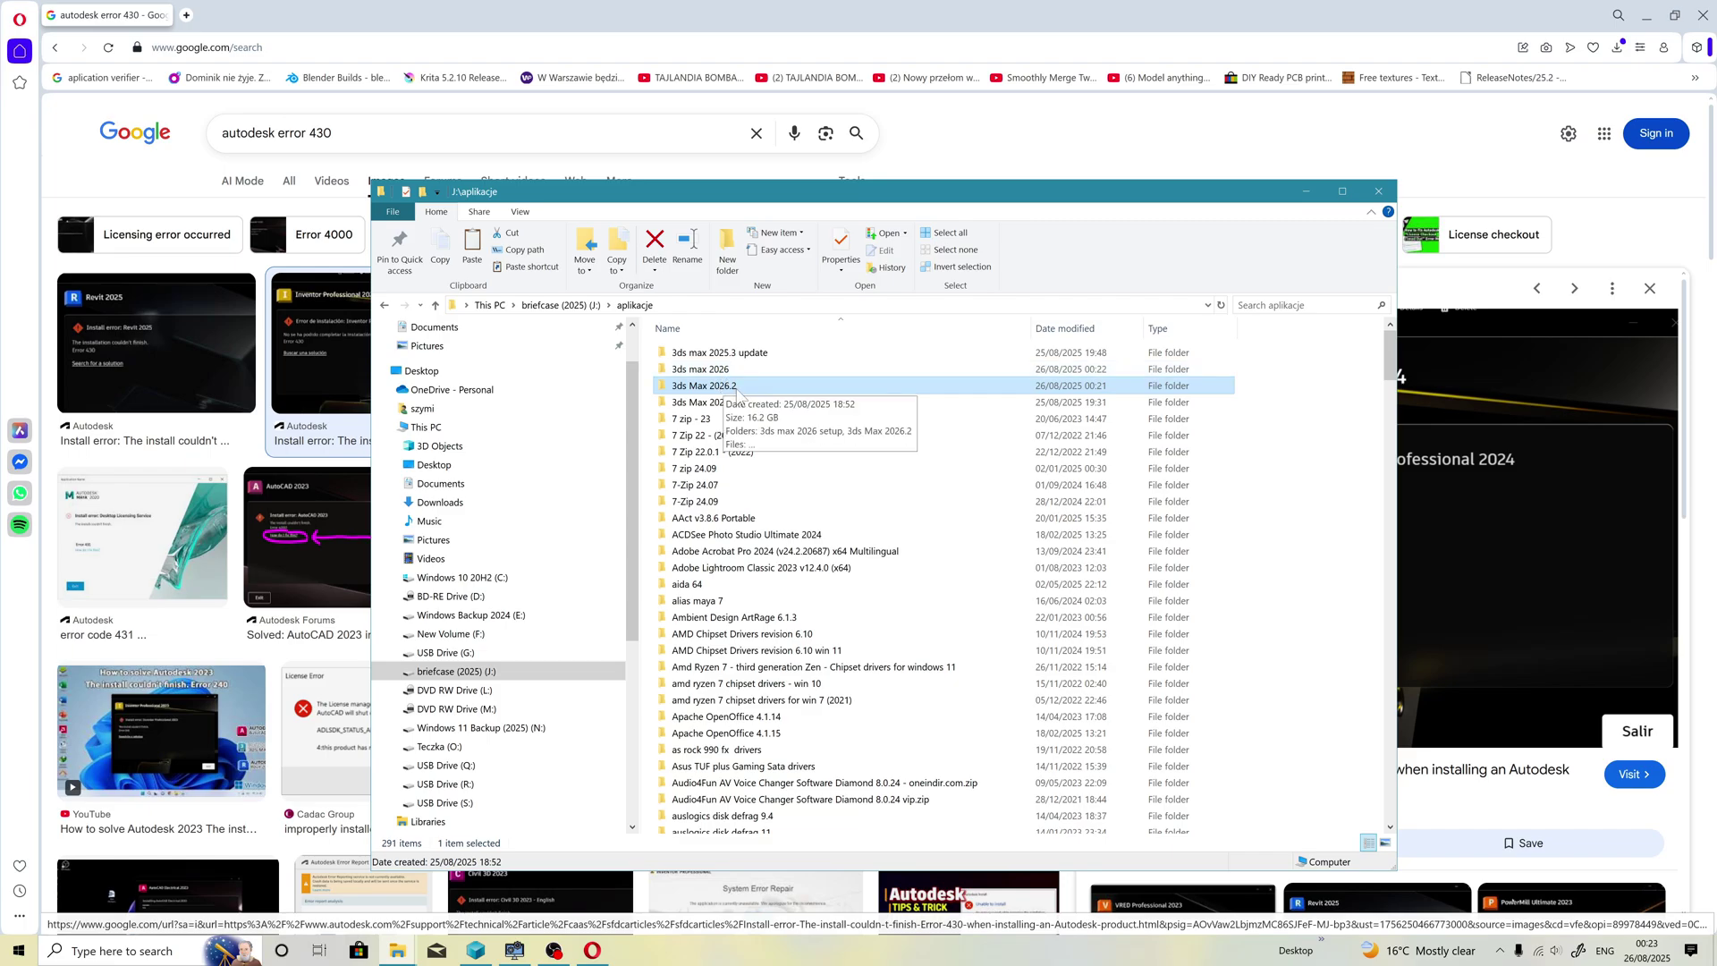
pyautogui.click(709, 371)
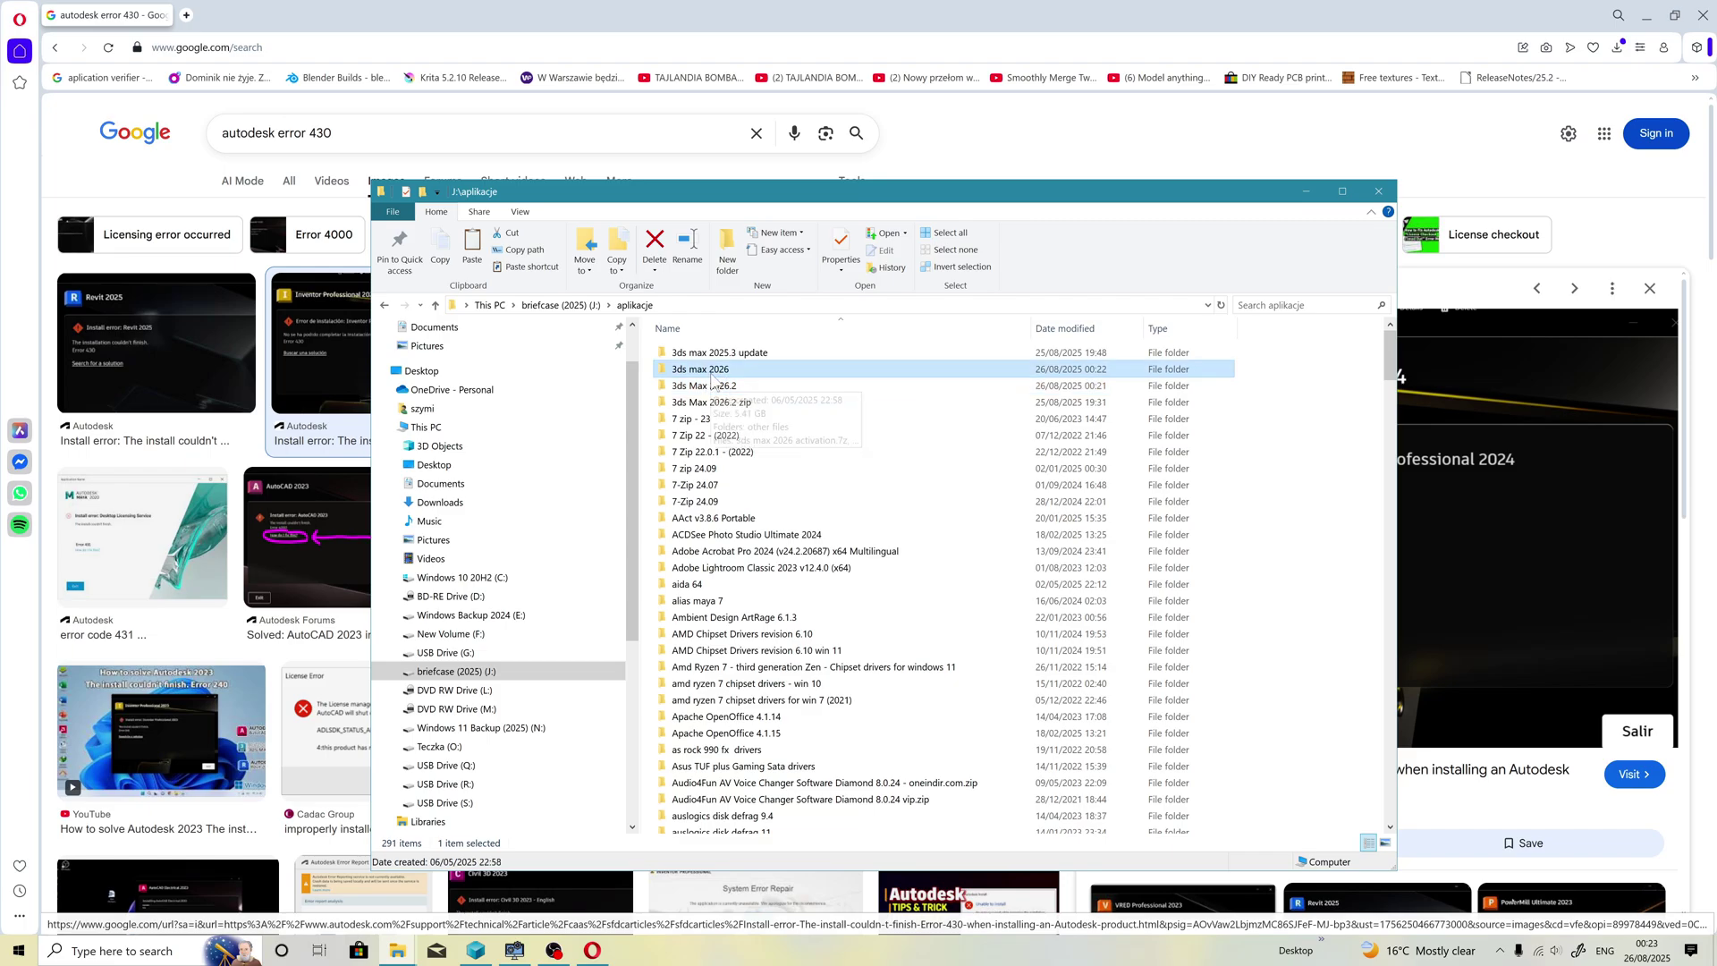
pyautogui.click(711, 386)
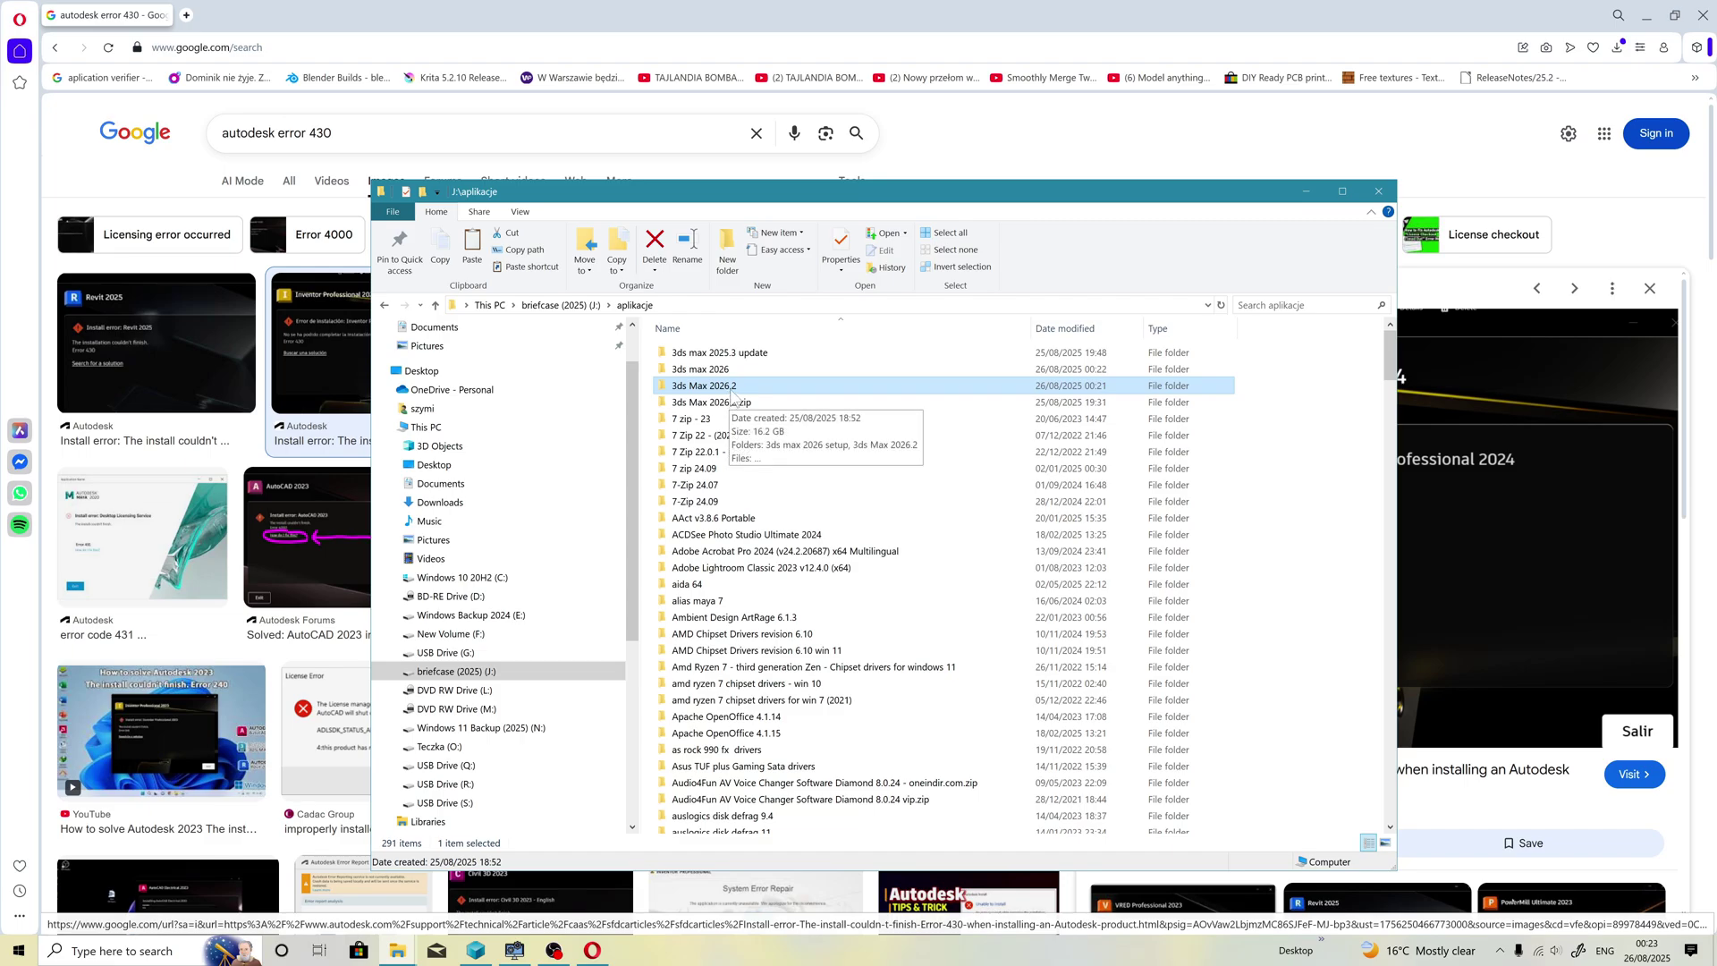
pyautogui.doubleClick(712, 385)
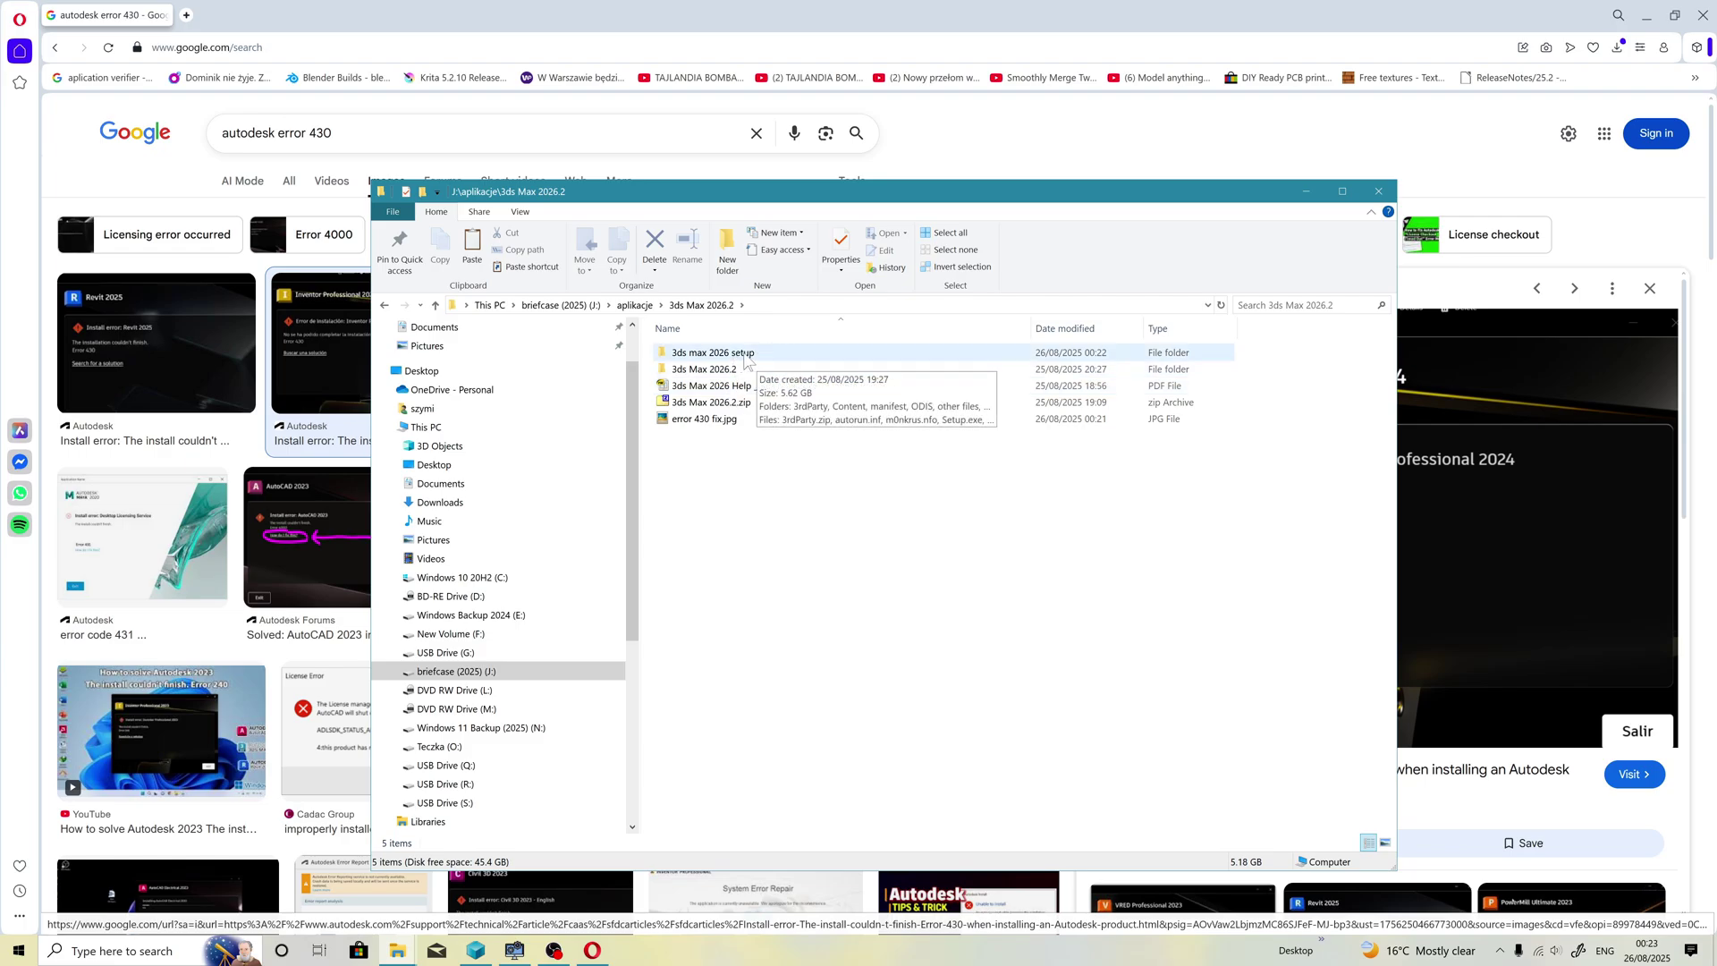
# Step: Open the '3ds max 2026 setup' folder from the file list
pyautogui.doubleClick(746, 357)
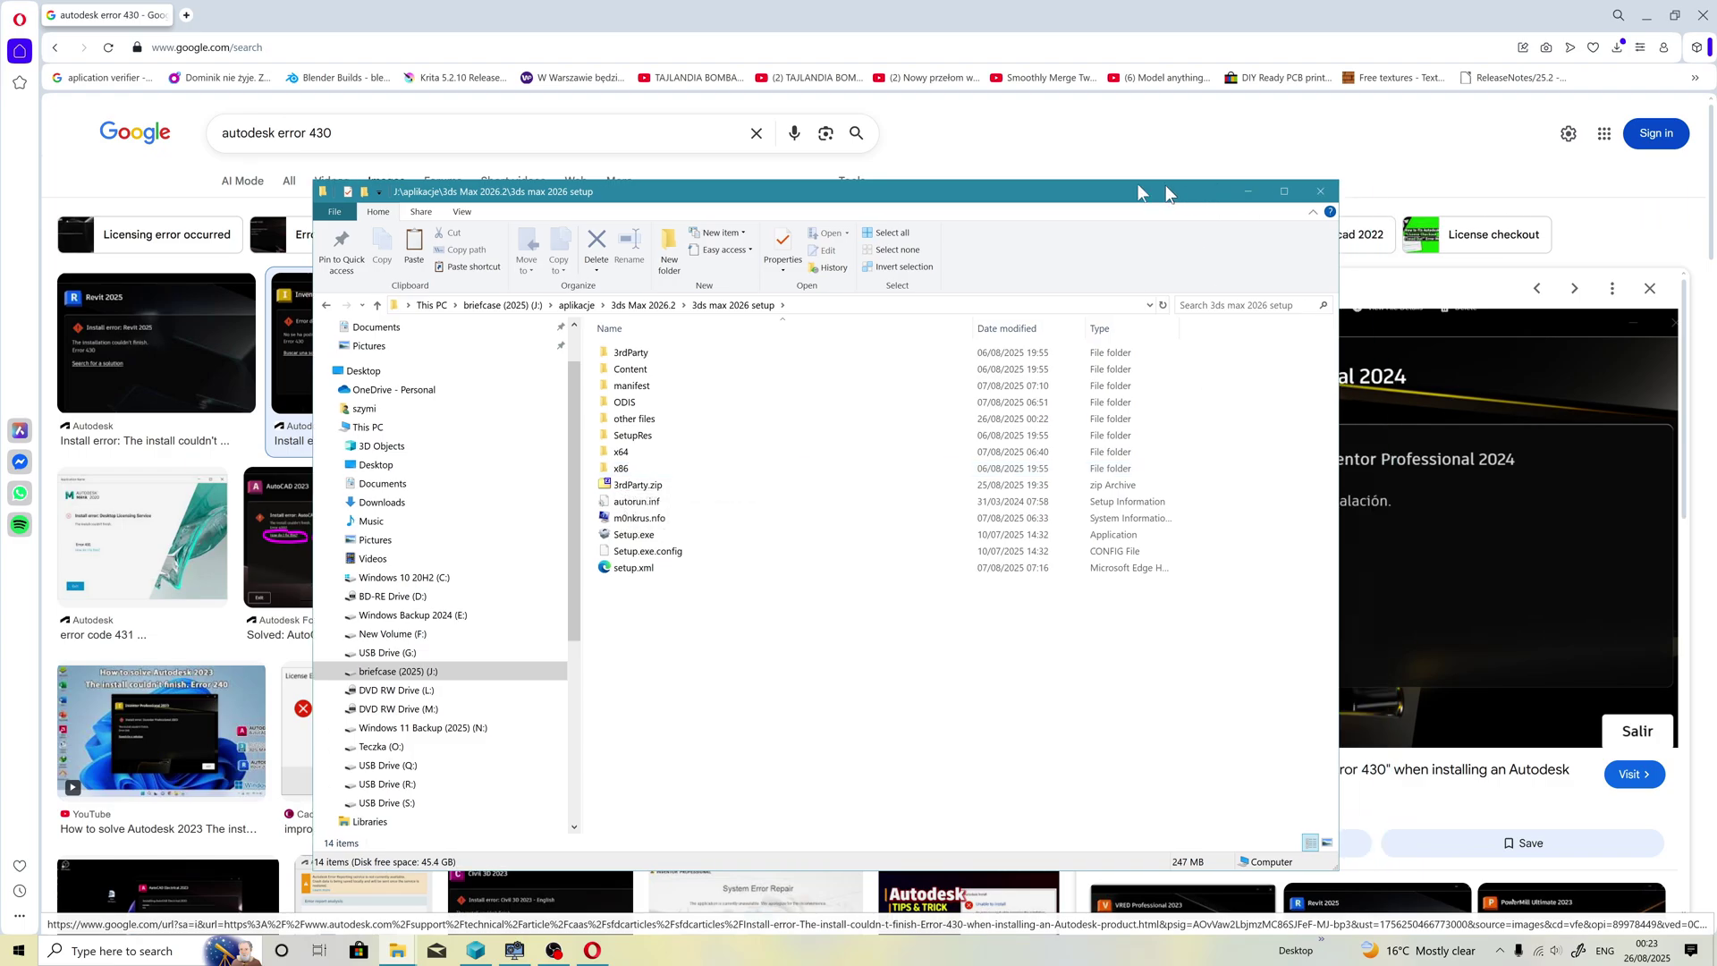
# Step: Move Explorer out of the way and preview the Revit 2025 'Error 430' image result
pyautogui.moveTo(1233, 196); pyautogui.dragTo(885, 202)
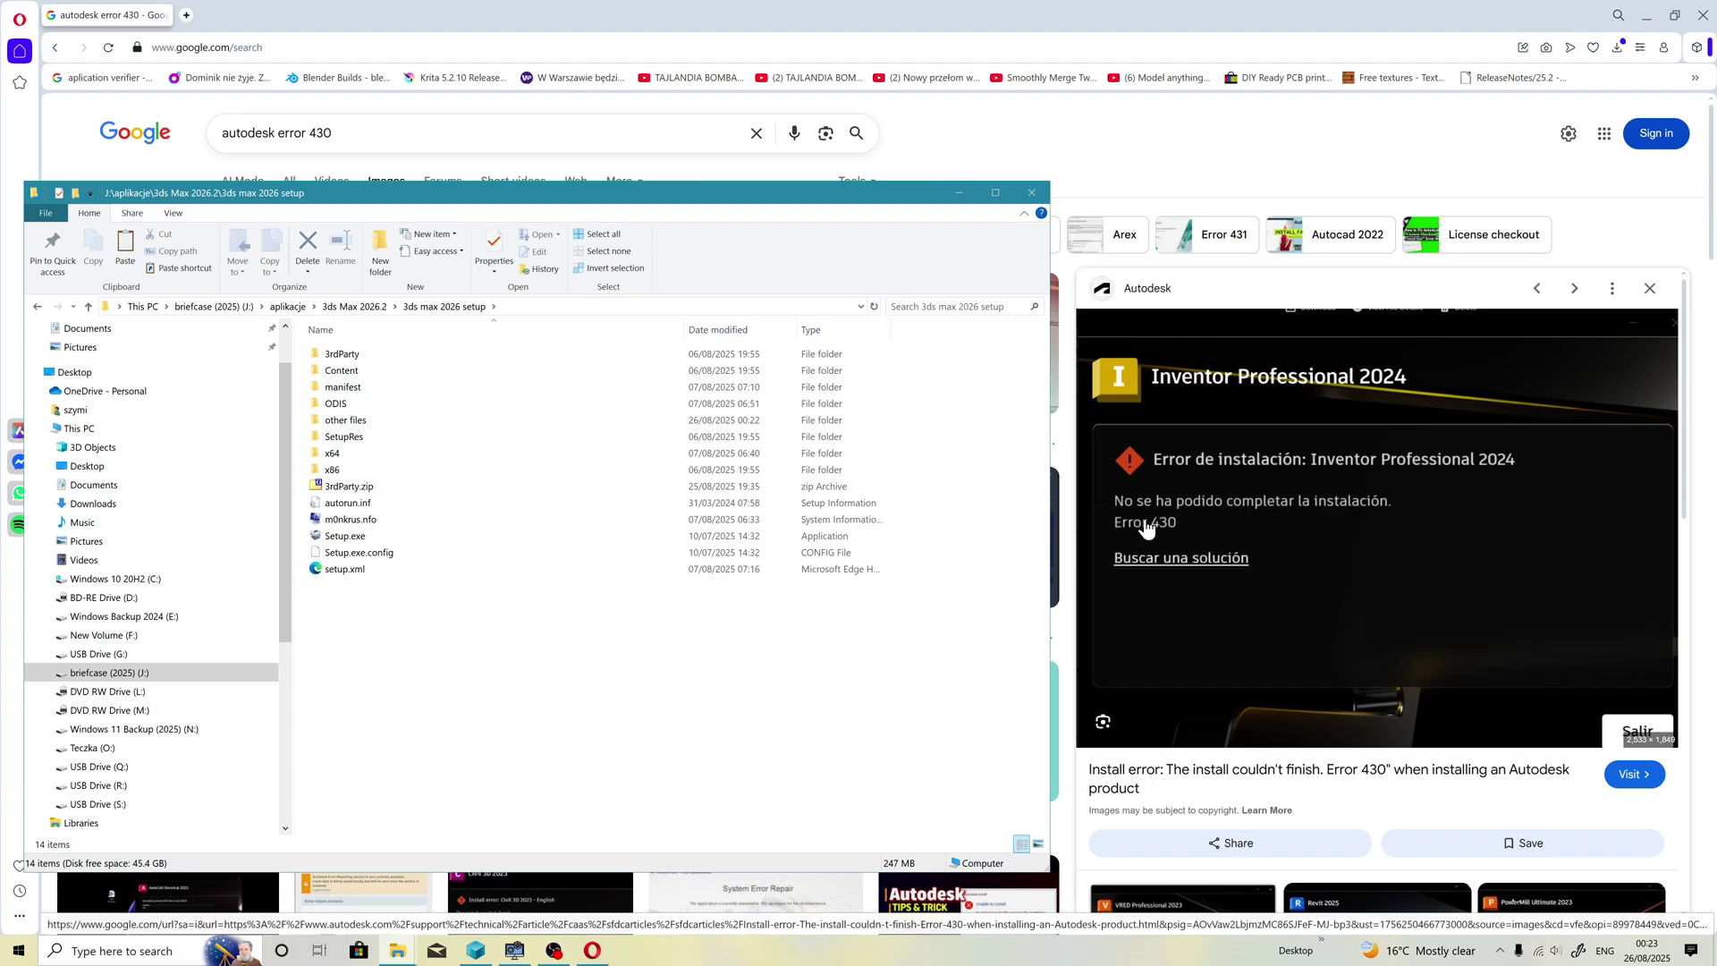
pyautogui.click(1623, 248)
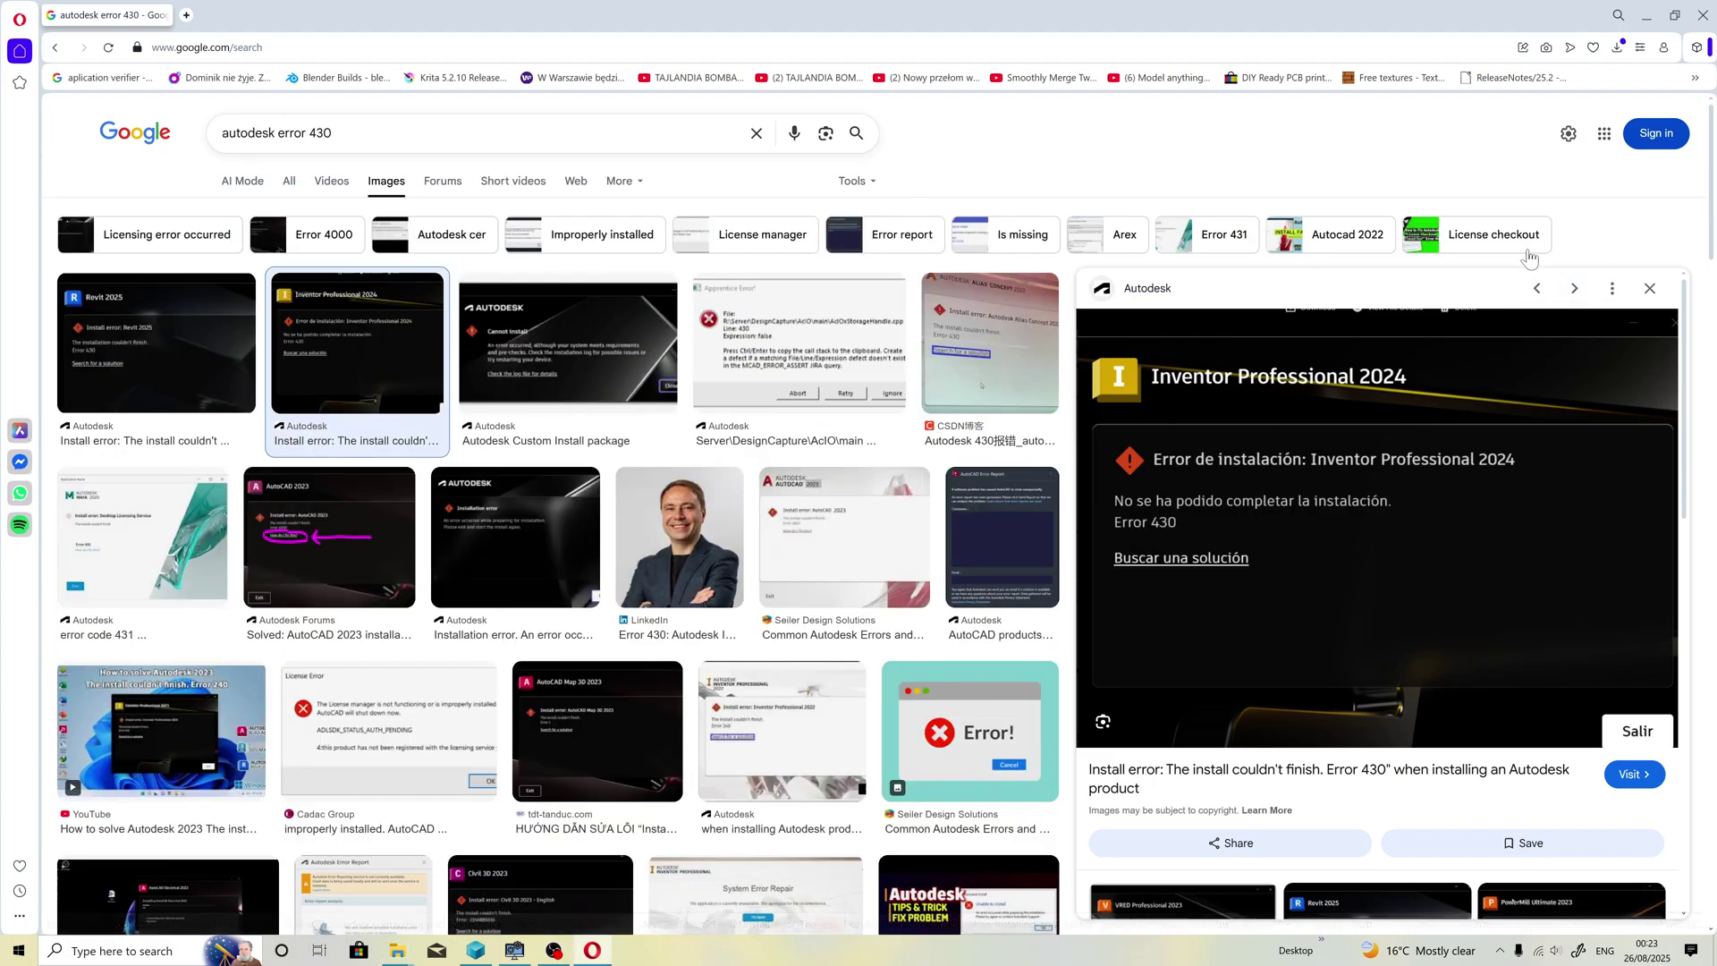
pyautogui.click(155, 343)
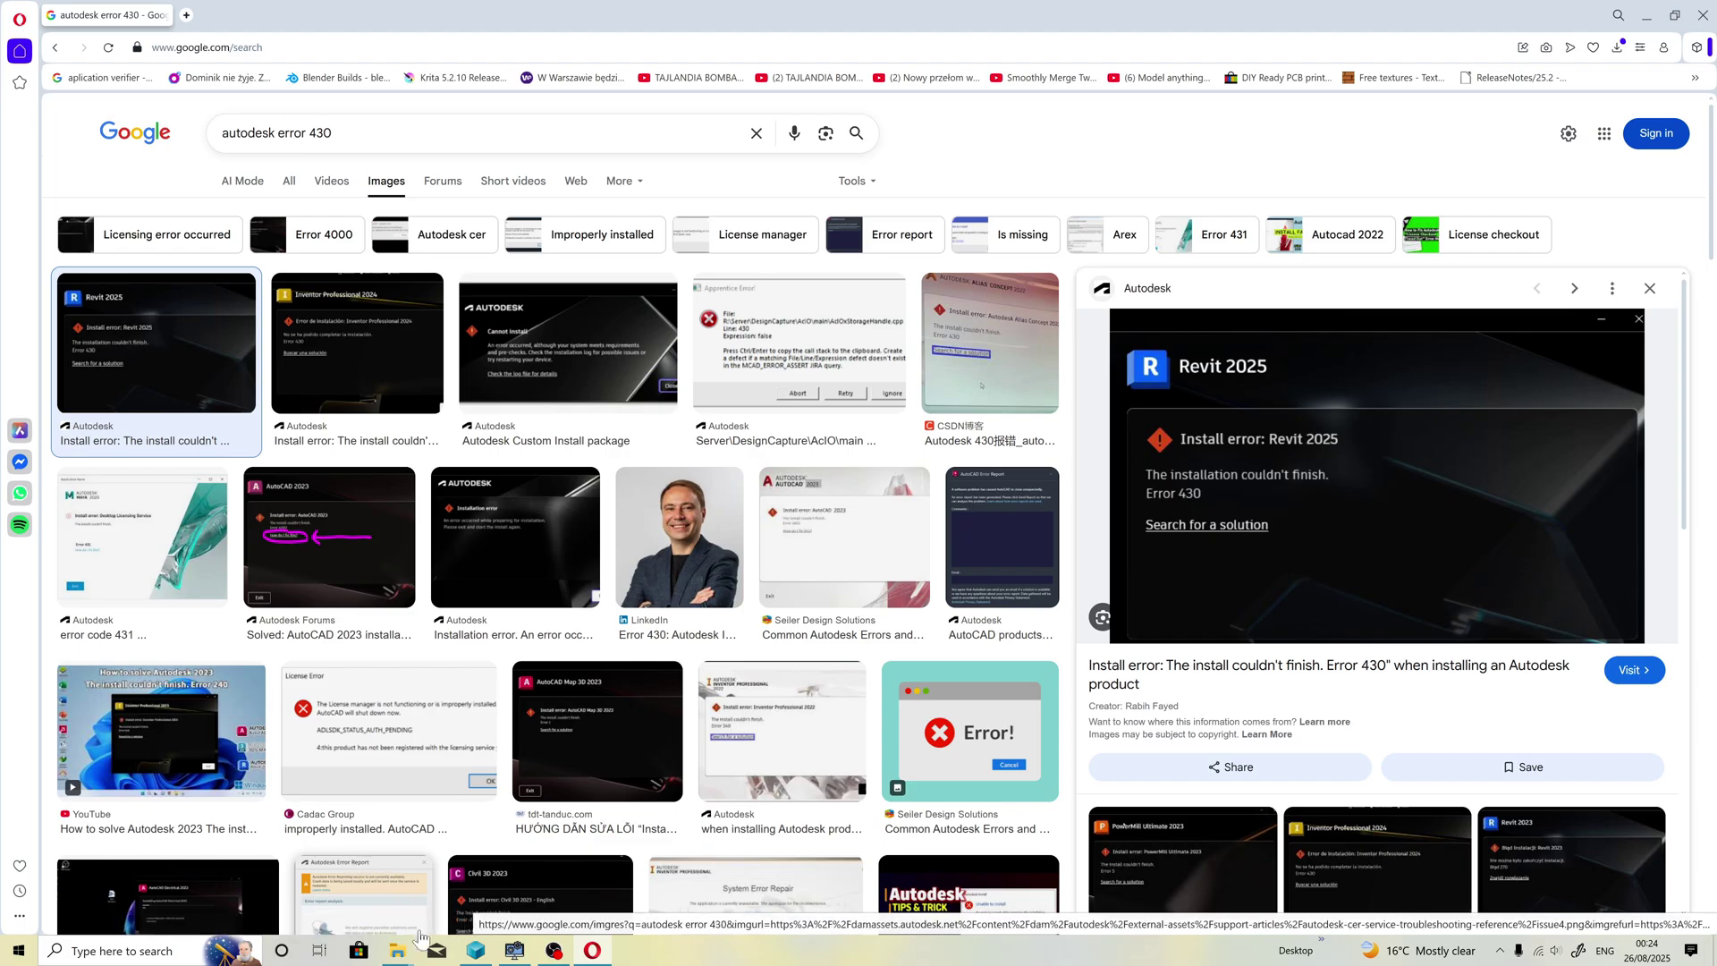
pyautogui.moveTo(397, 951)
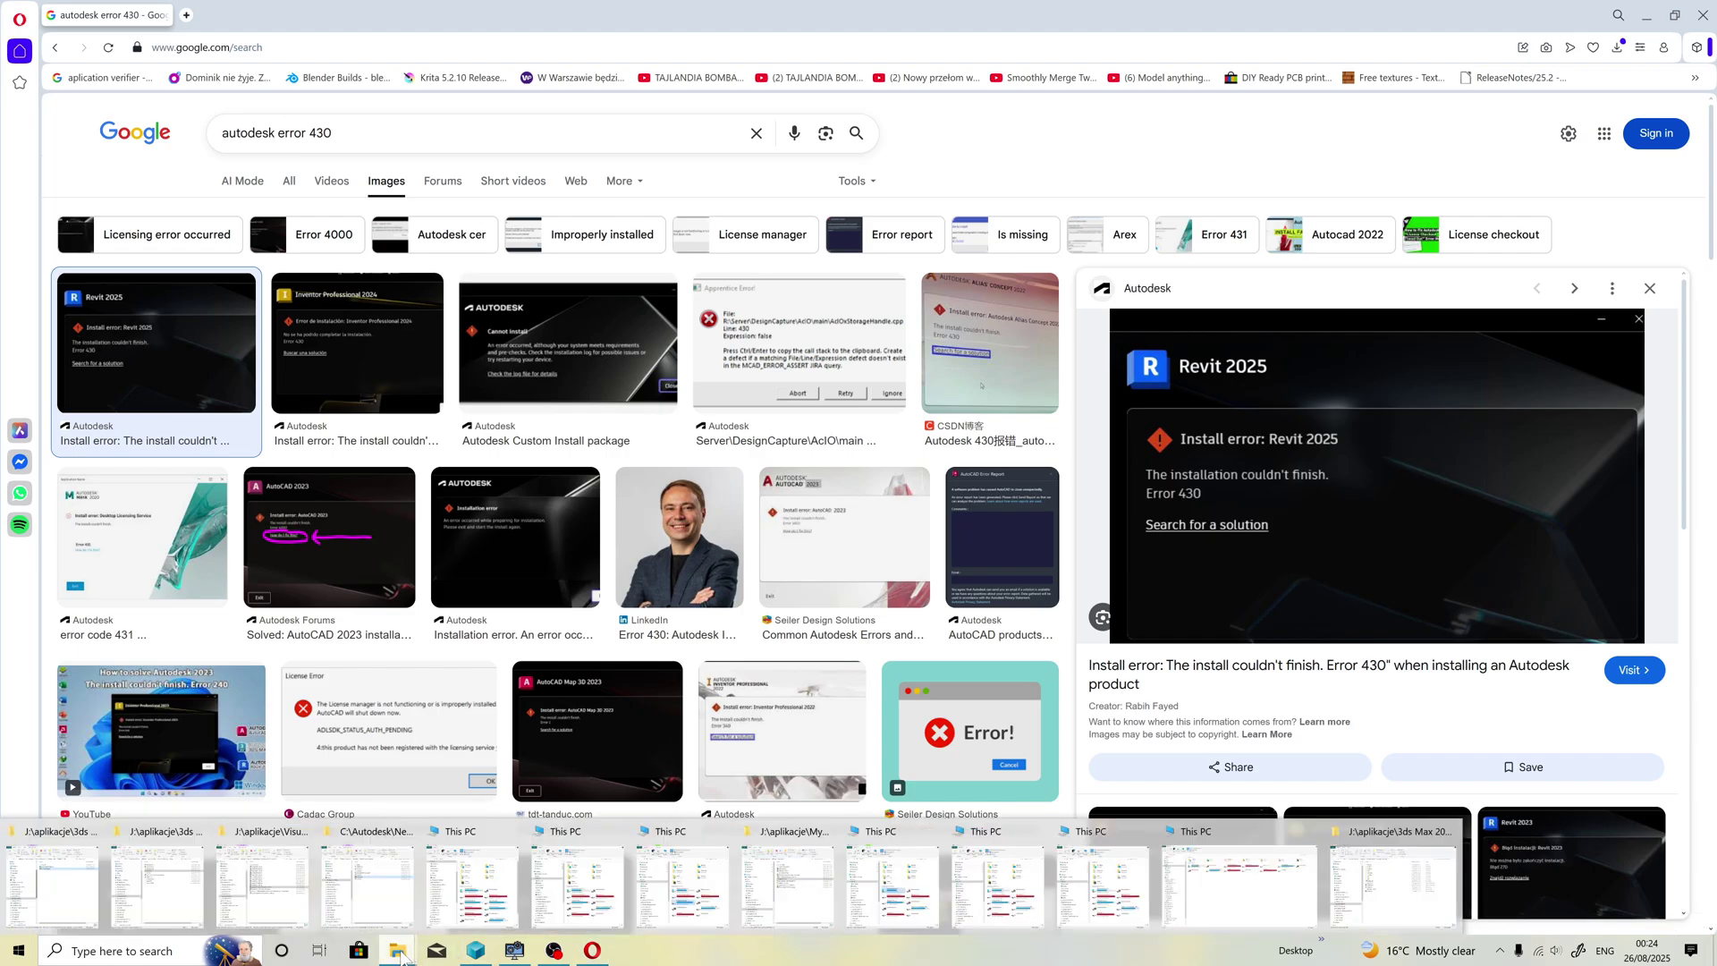
# Step: Open the setup's x86\Licensing folder containing AdskLicensing-installer.exe
pyautogui.click(1396, 873)
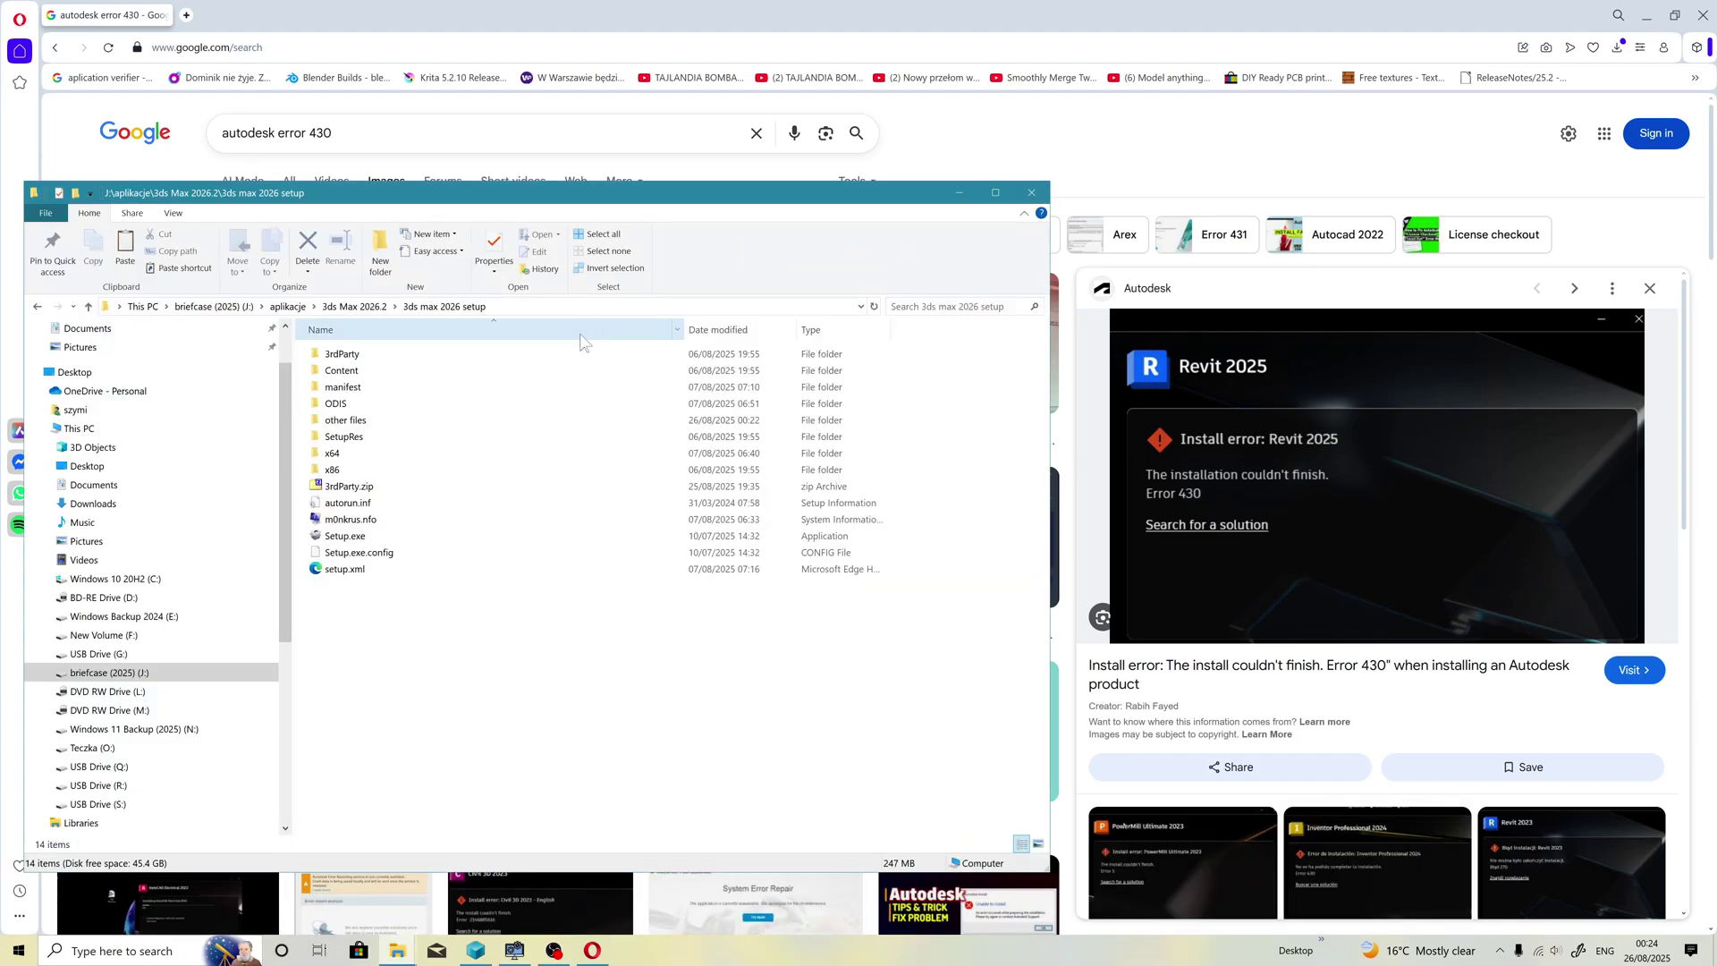
pyautogui.click(336, 470)
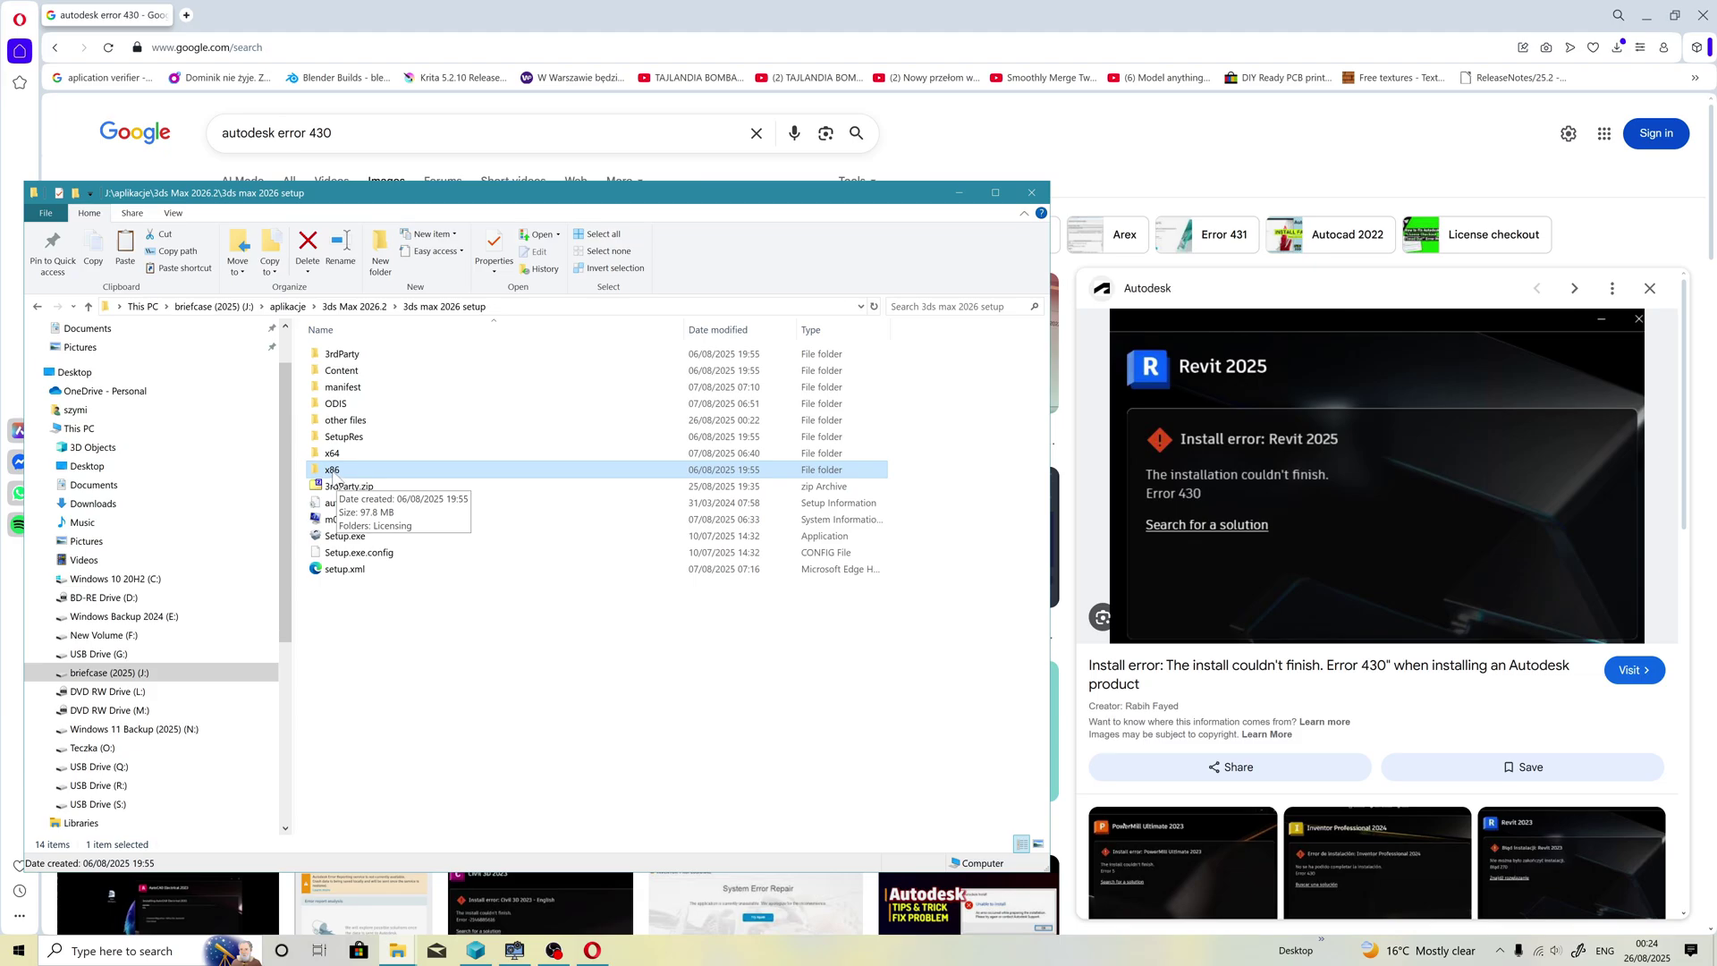
pyautogui.doubleClick(335, 470)
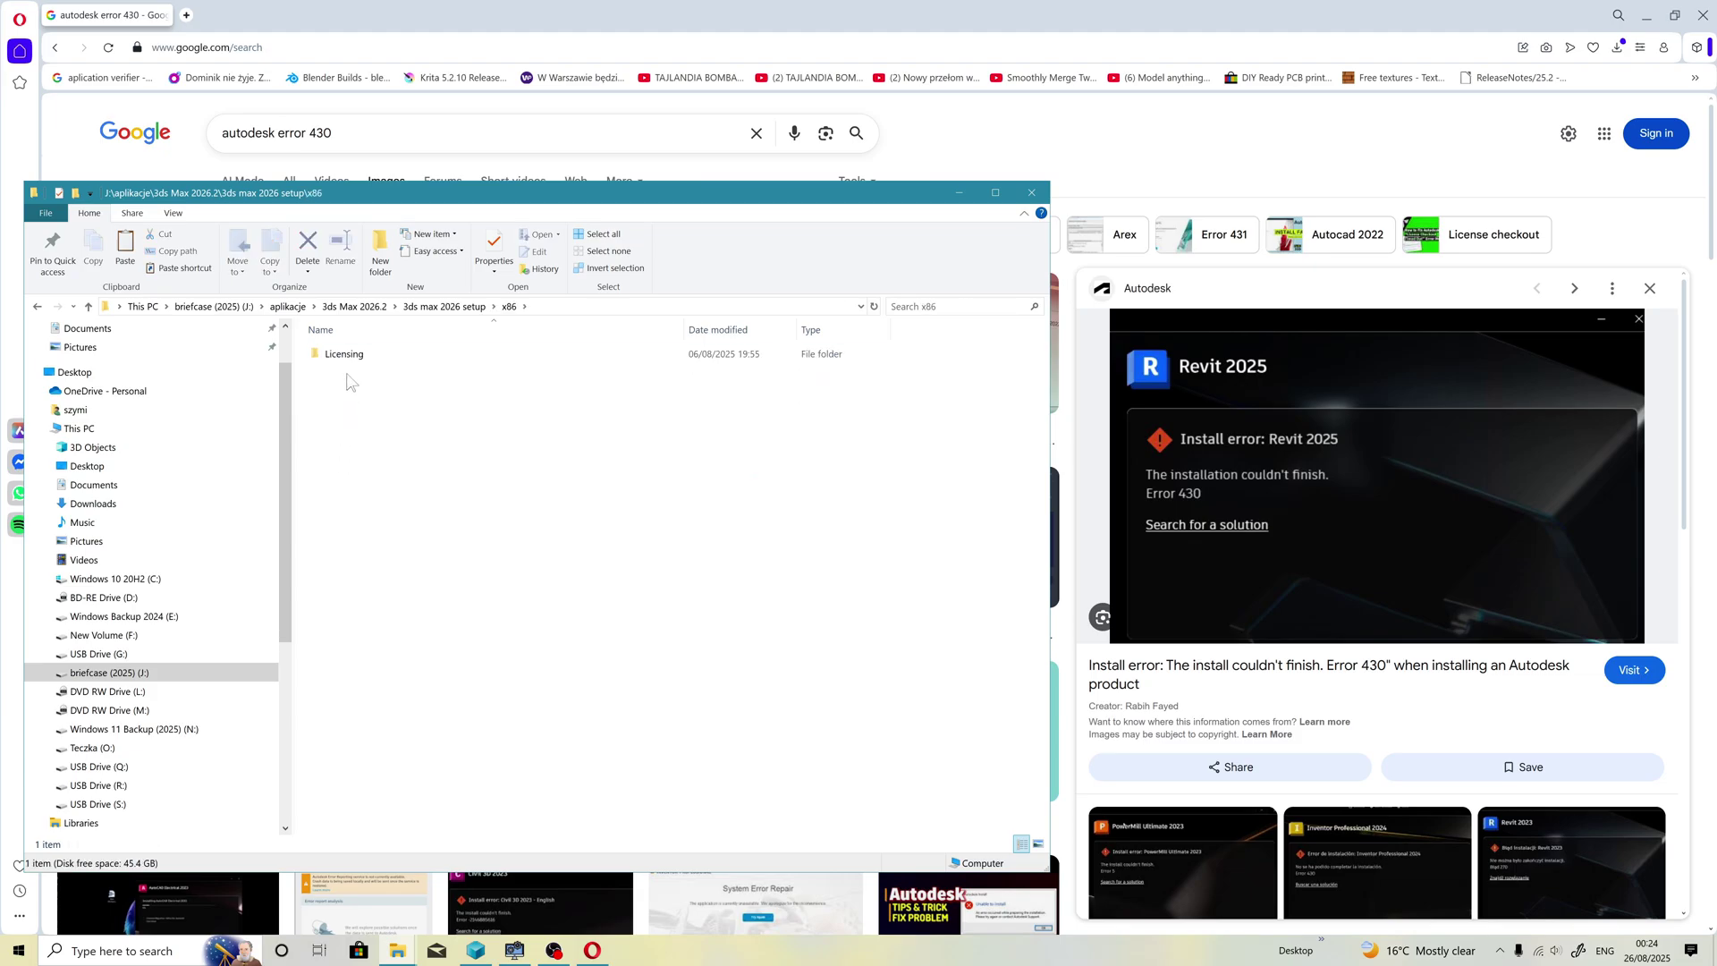
pyautogui.doubleClick(344, 354)
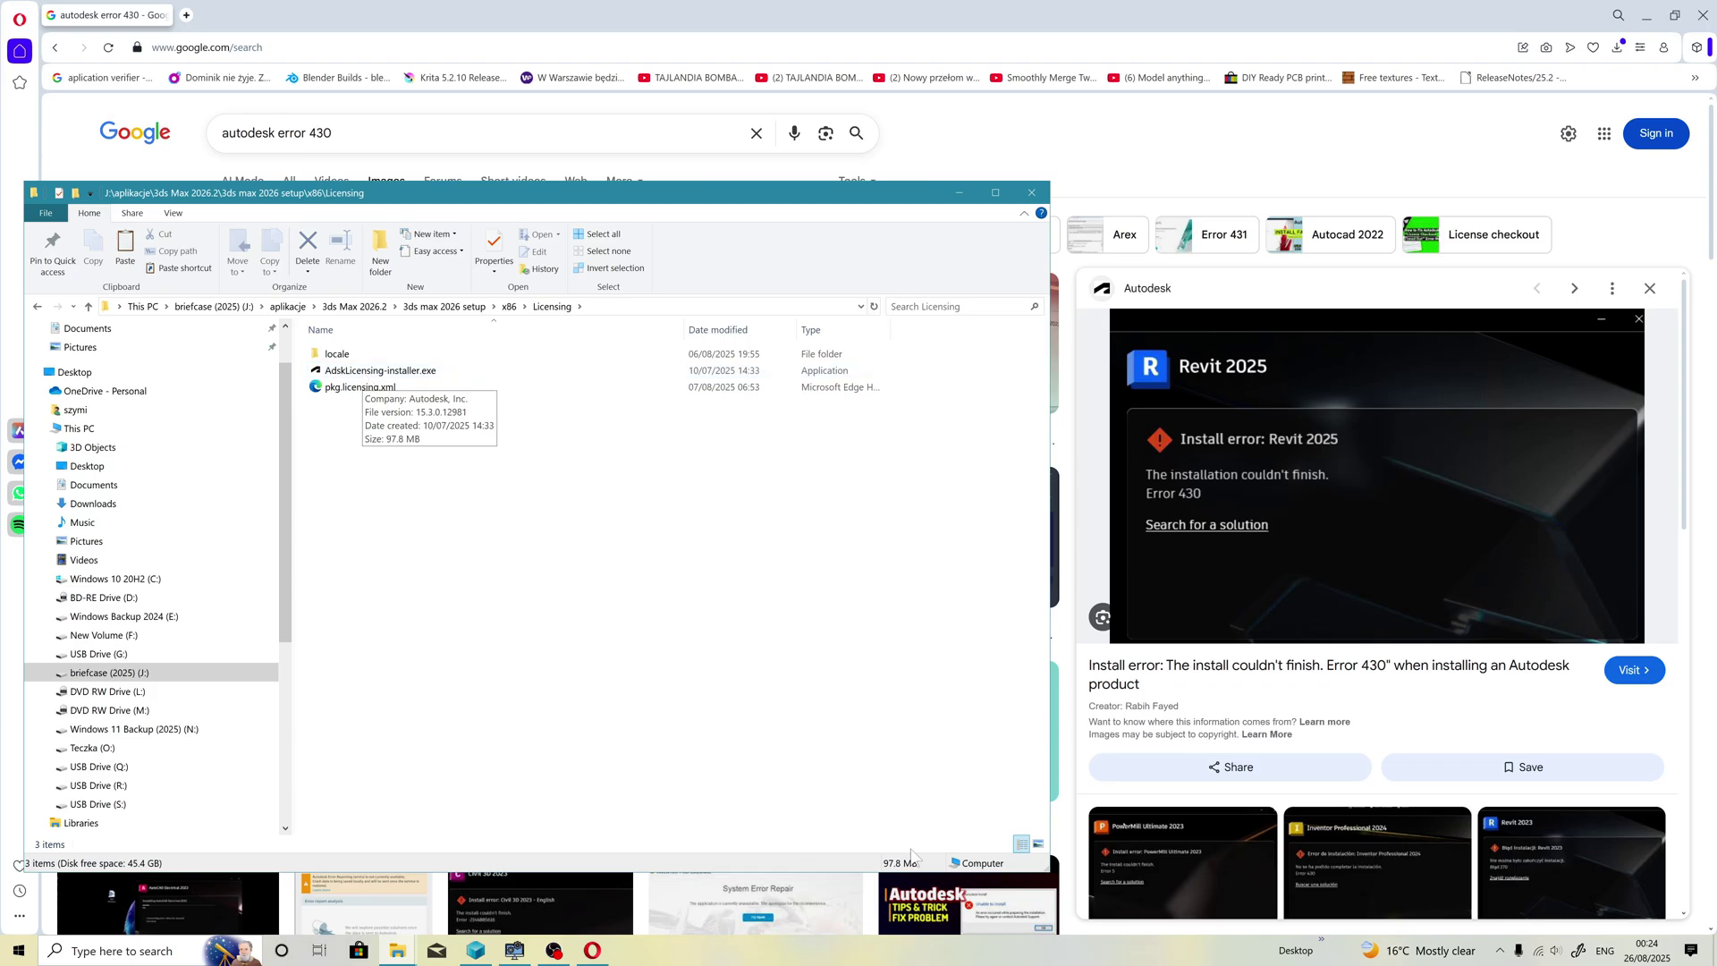
# Step: Inspect AdskLicensingService.exe (Desktop Licensing Service 11.20.3.6234) in System Informer, then open Start
pyautogui.click(515, 952)
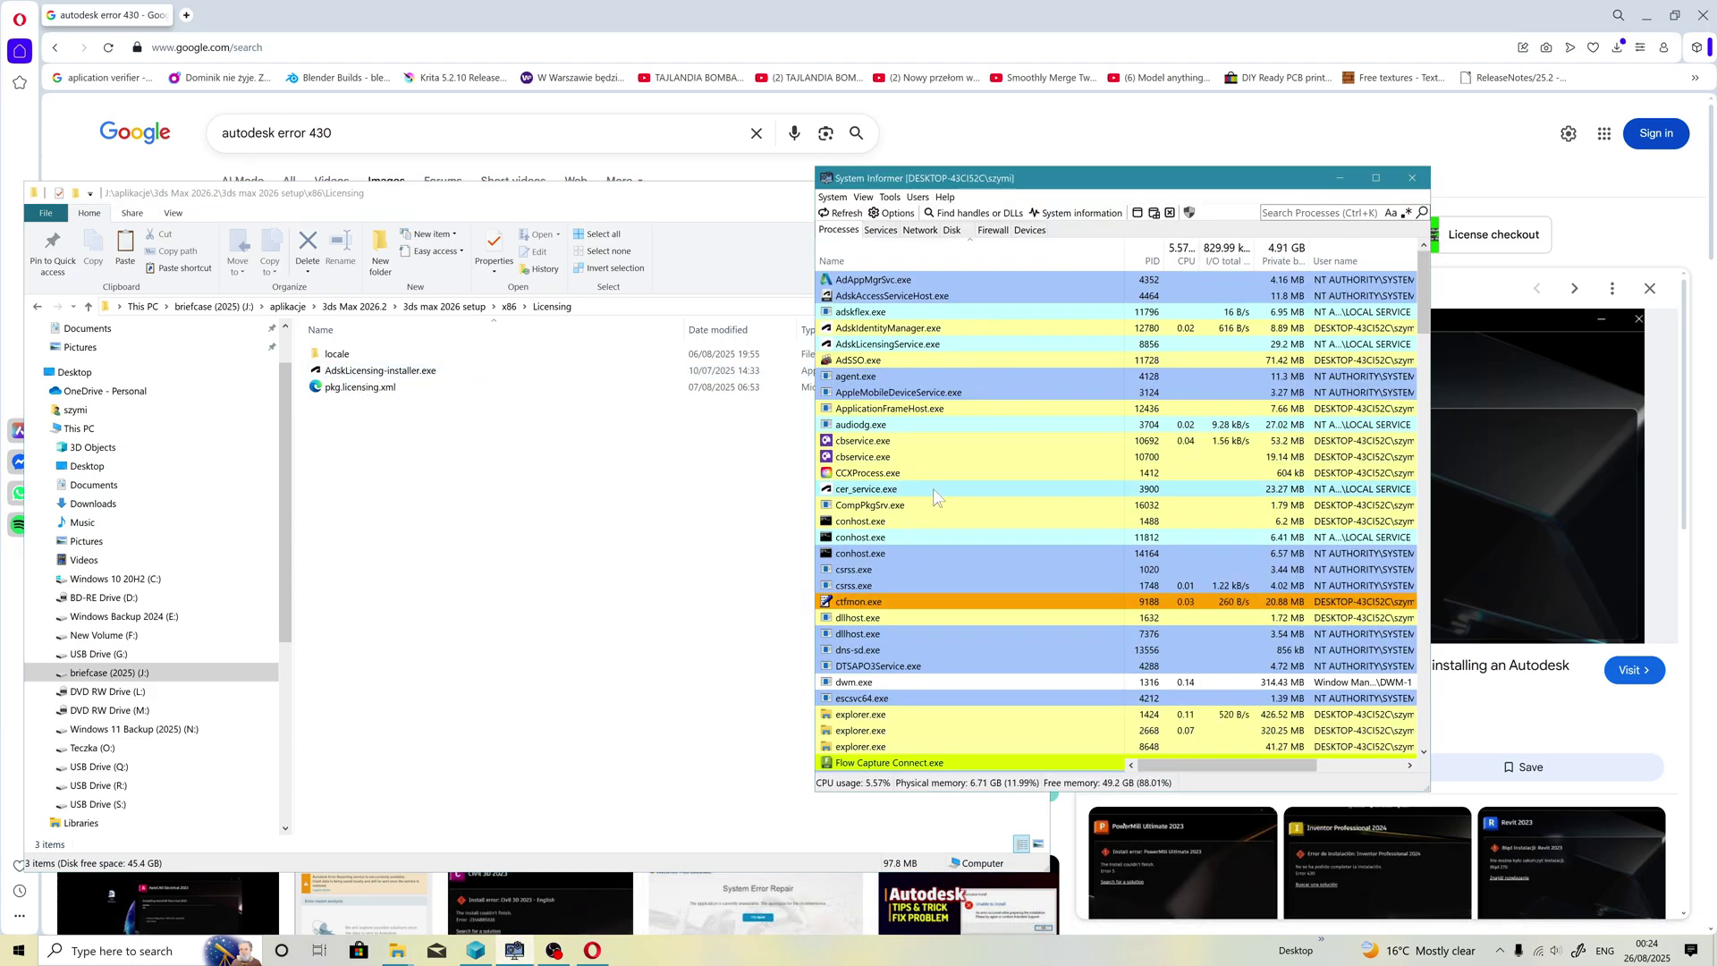
pyautogui.scroll(-10, 932, 577)
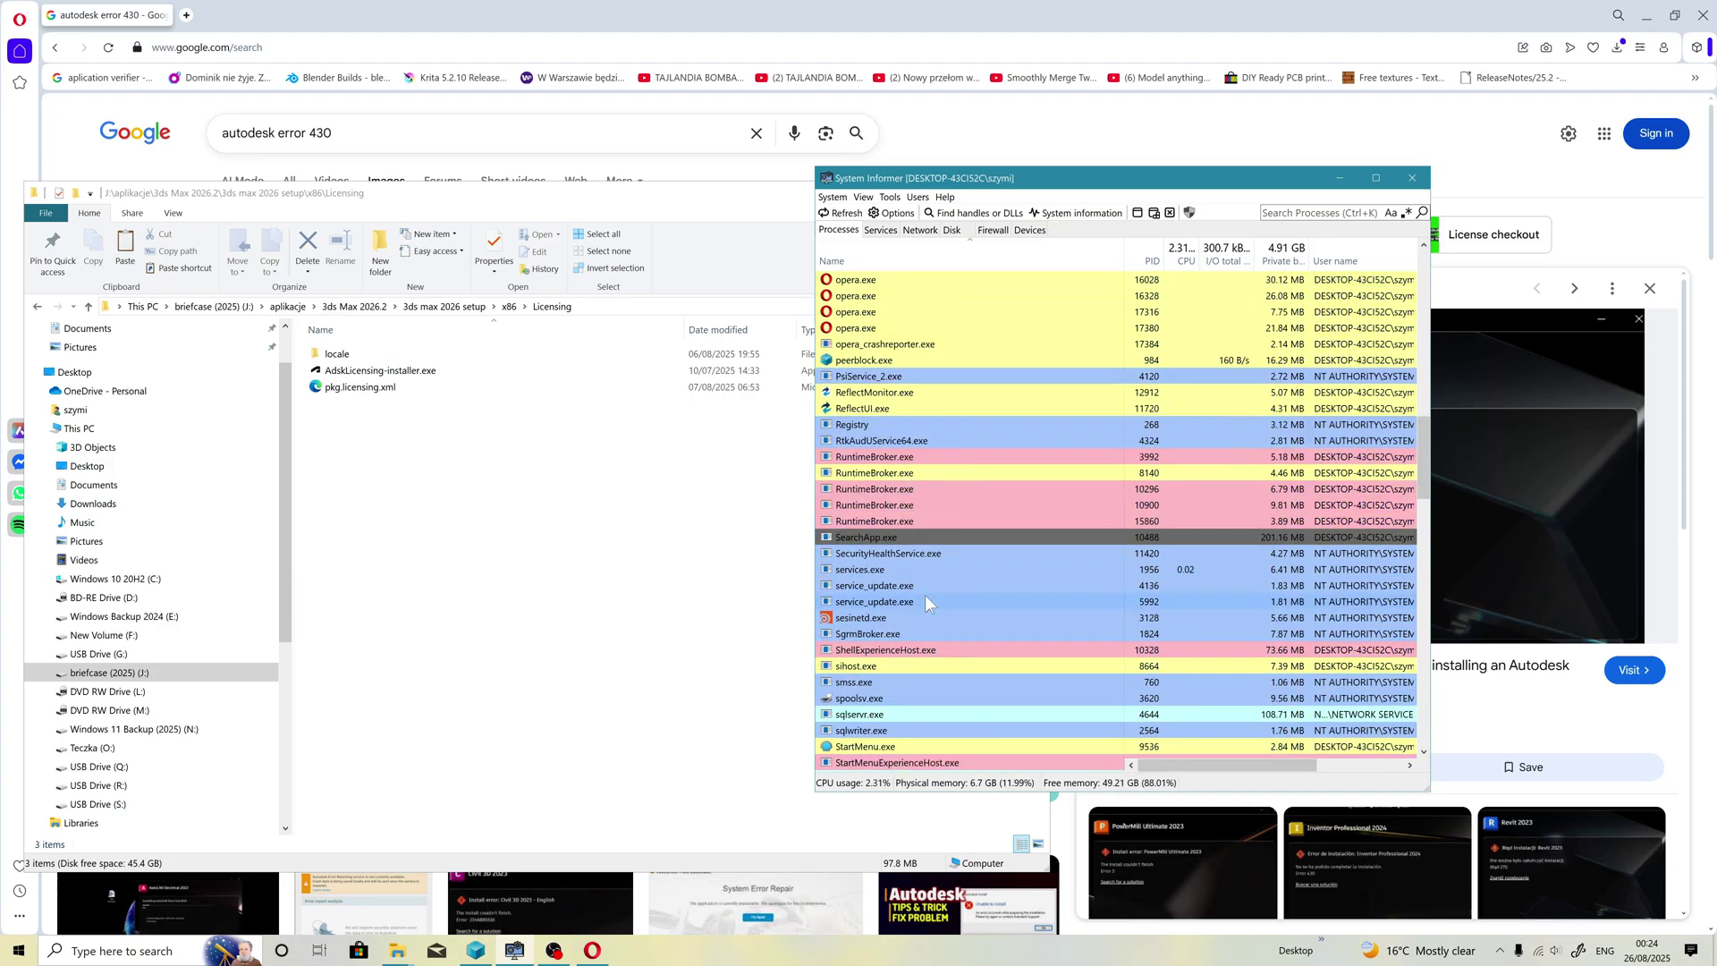
pyautogui.scroll(10, 925, 590)
pyautogui.scroll(5, 925, 591)
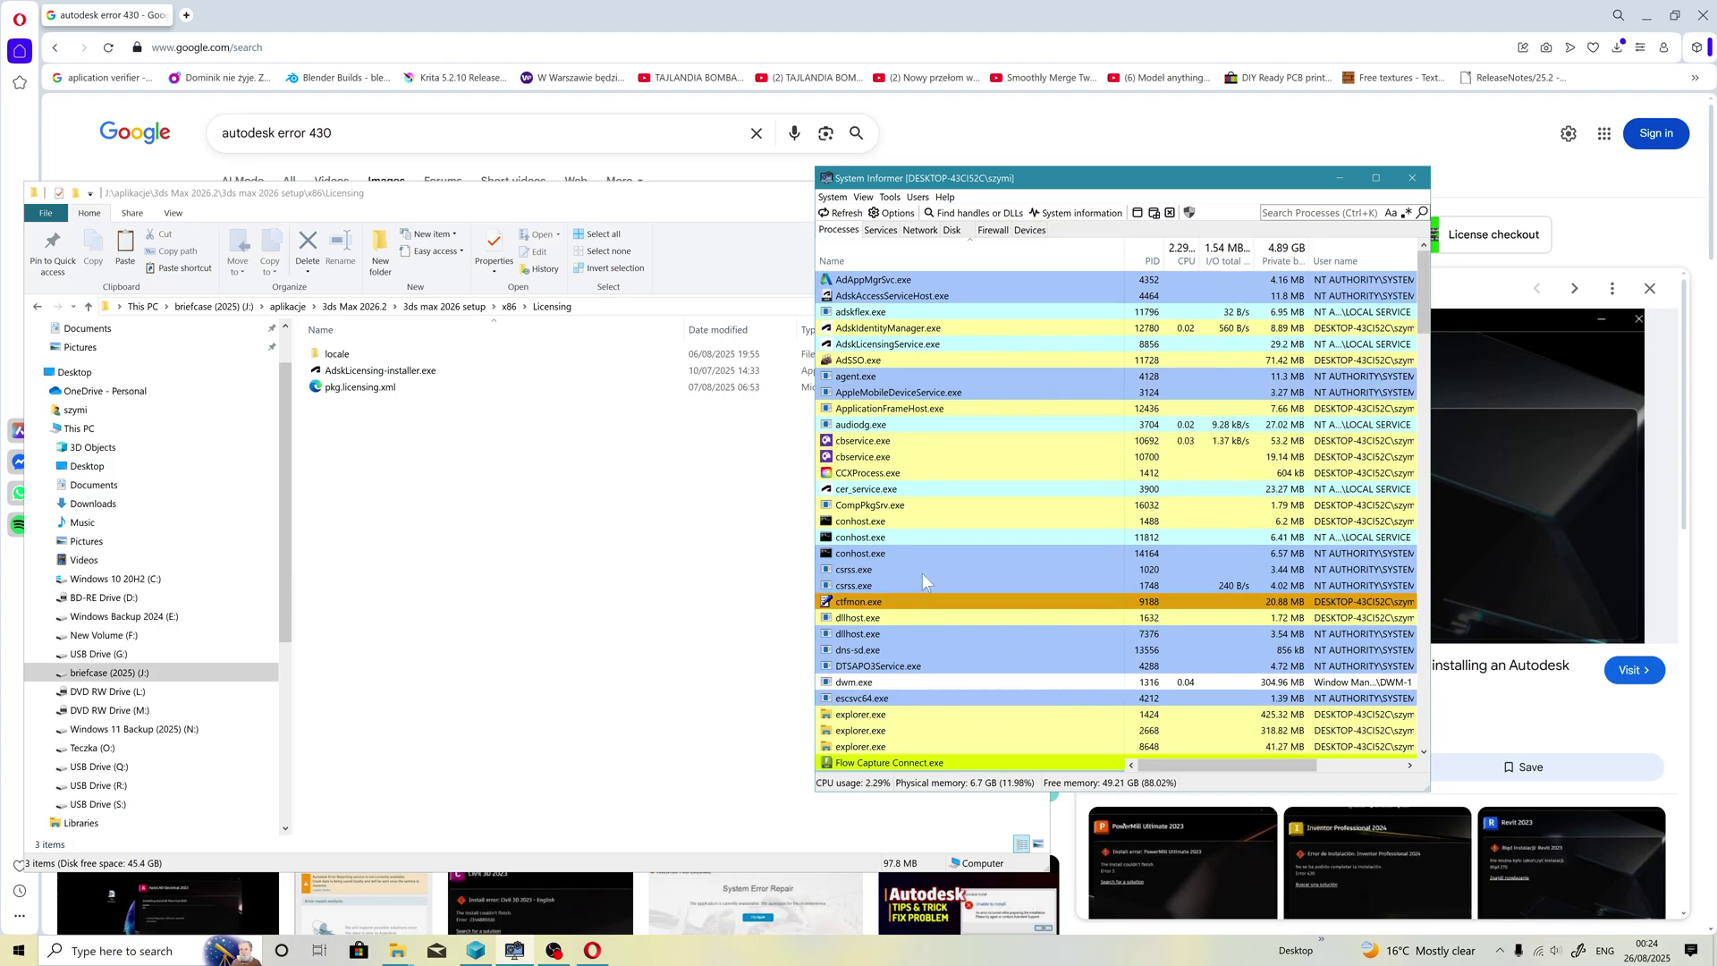
pyautogui.rightClick(900, 347)
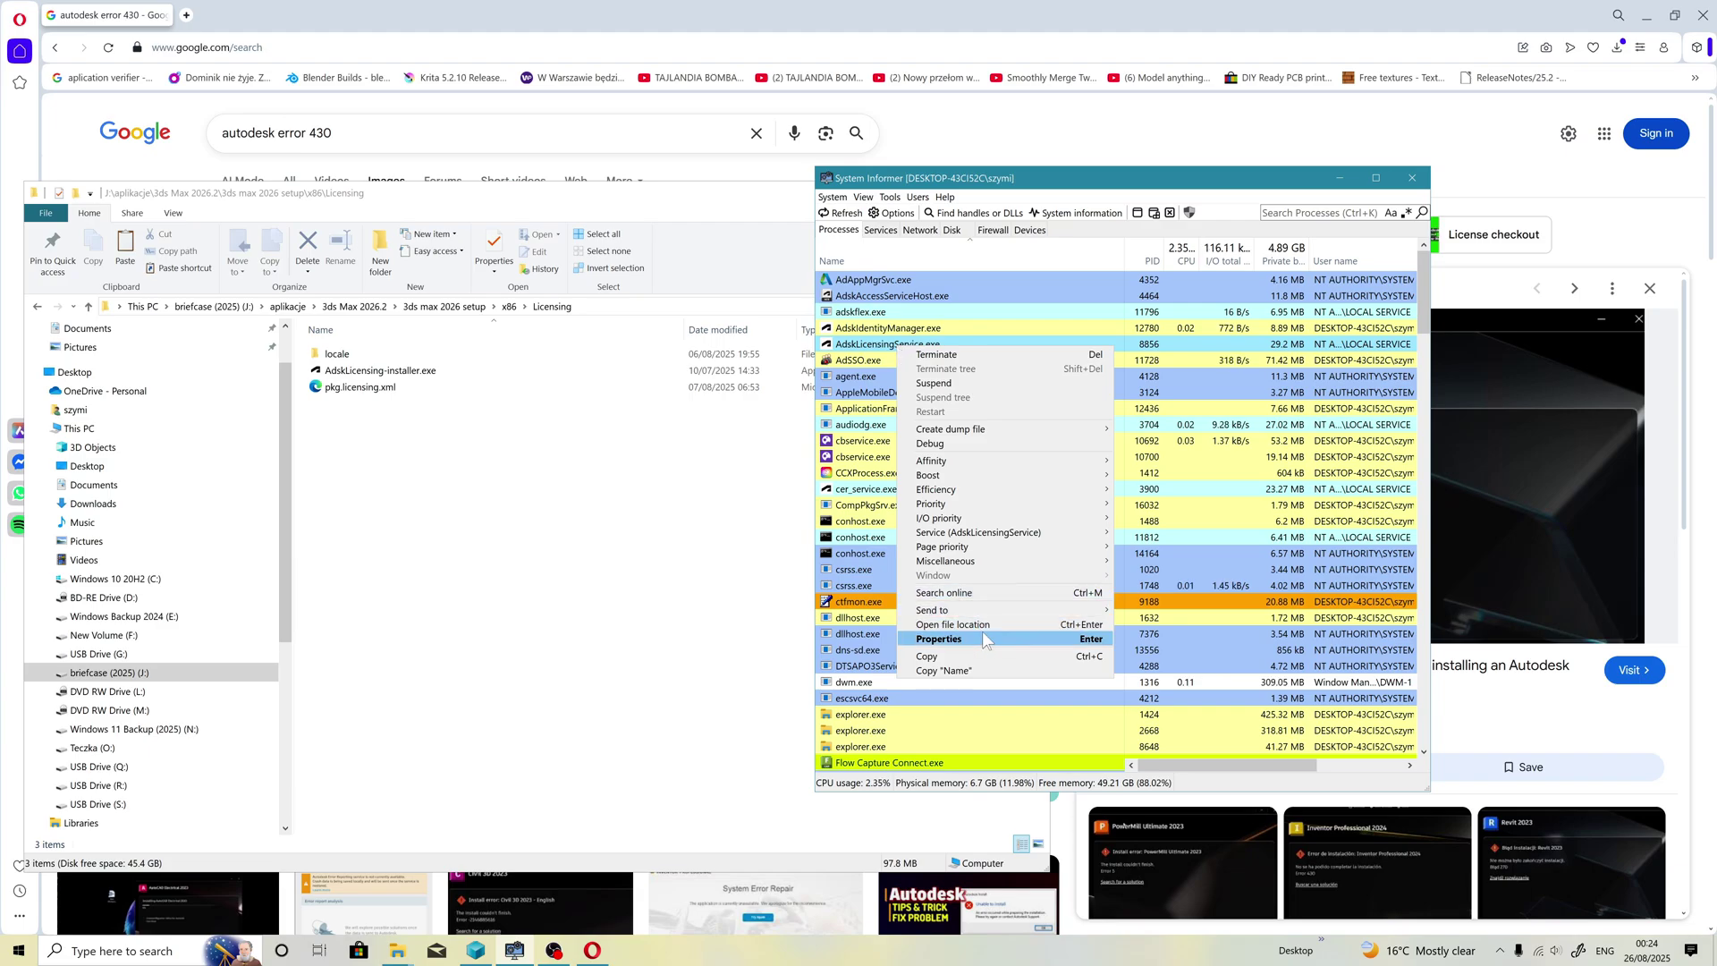
pyautogui.click(885, 348)
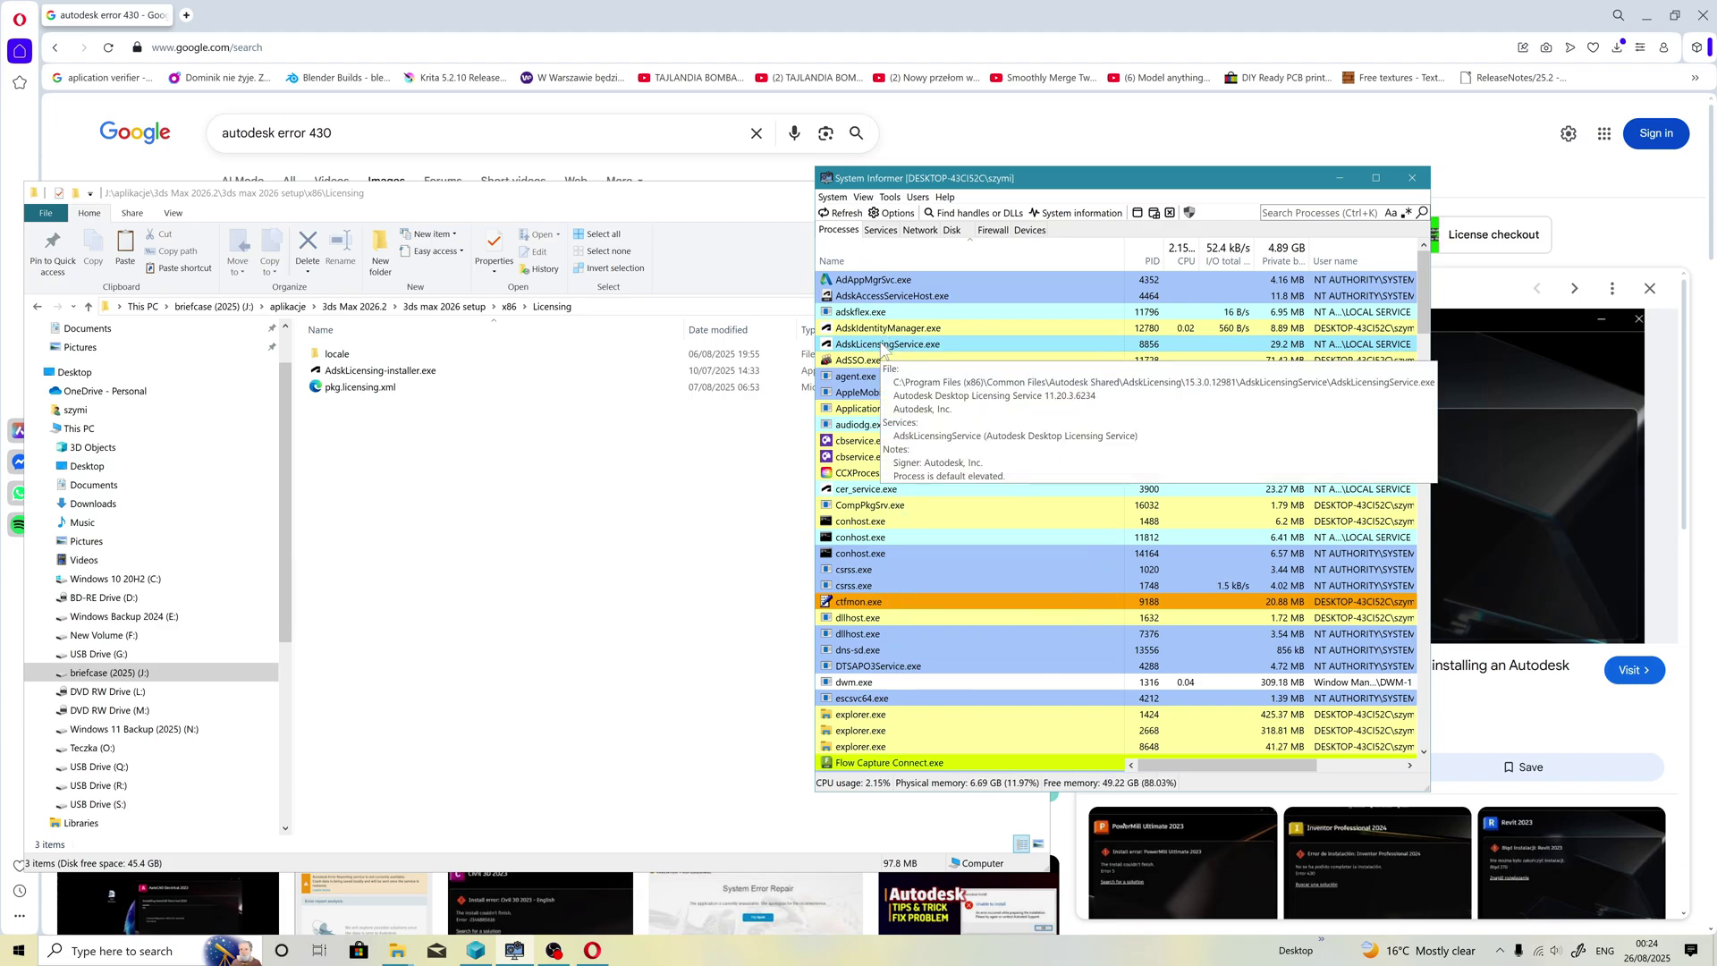
pyautogui.rightClick(886, 345)
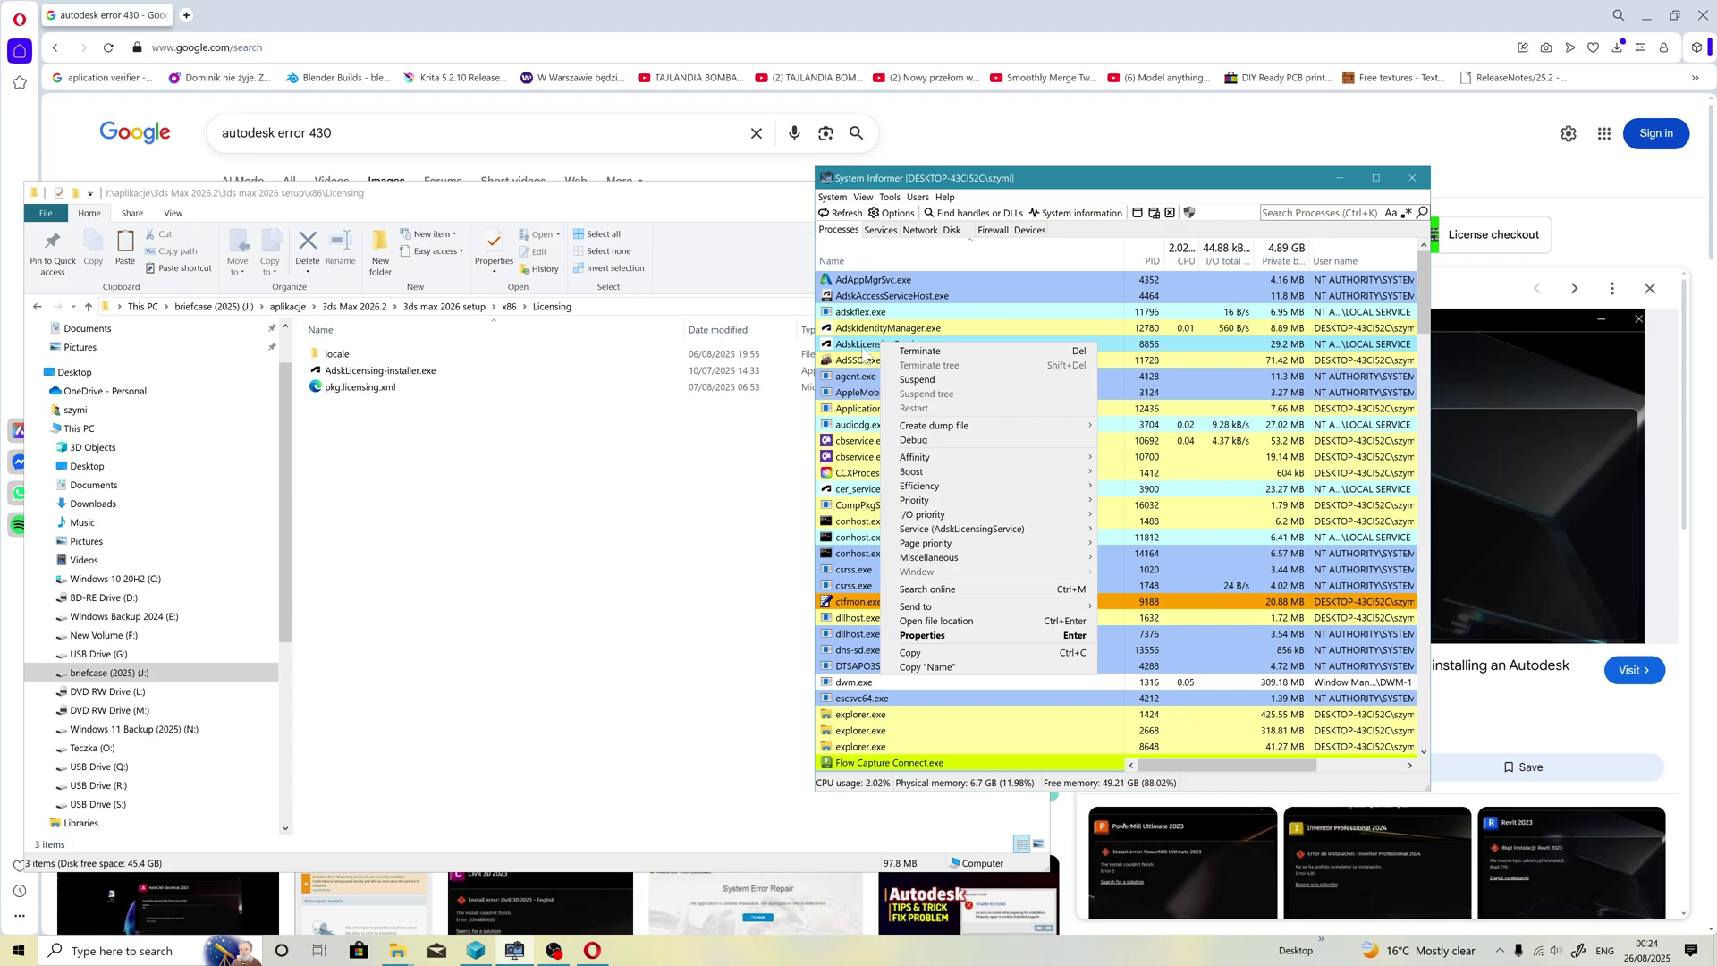
pyautogui.click(887, 347)
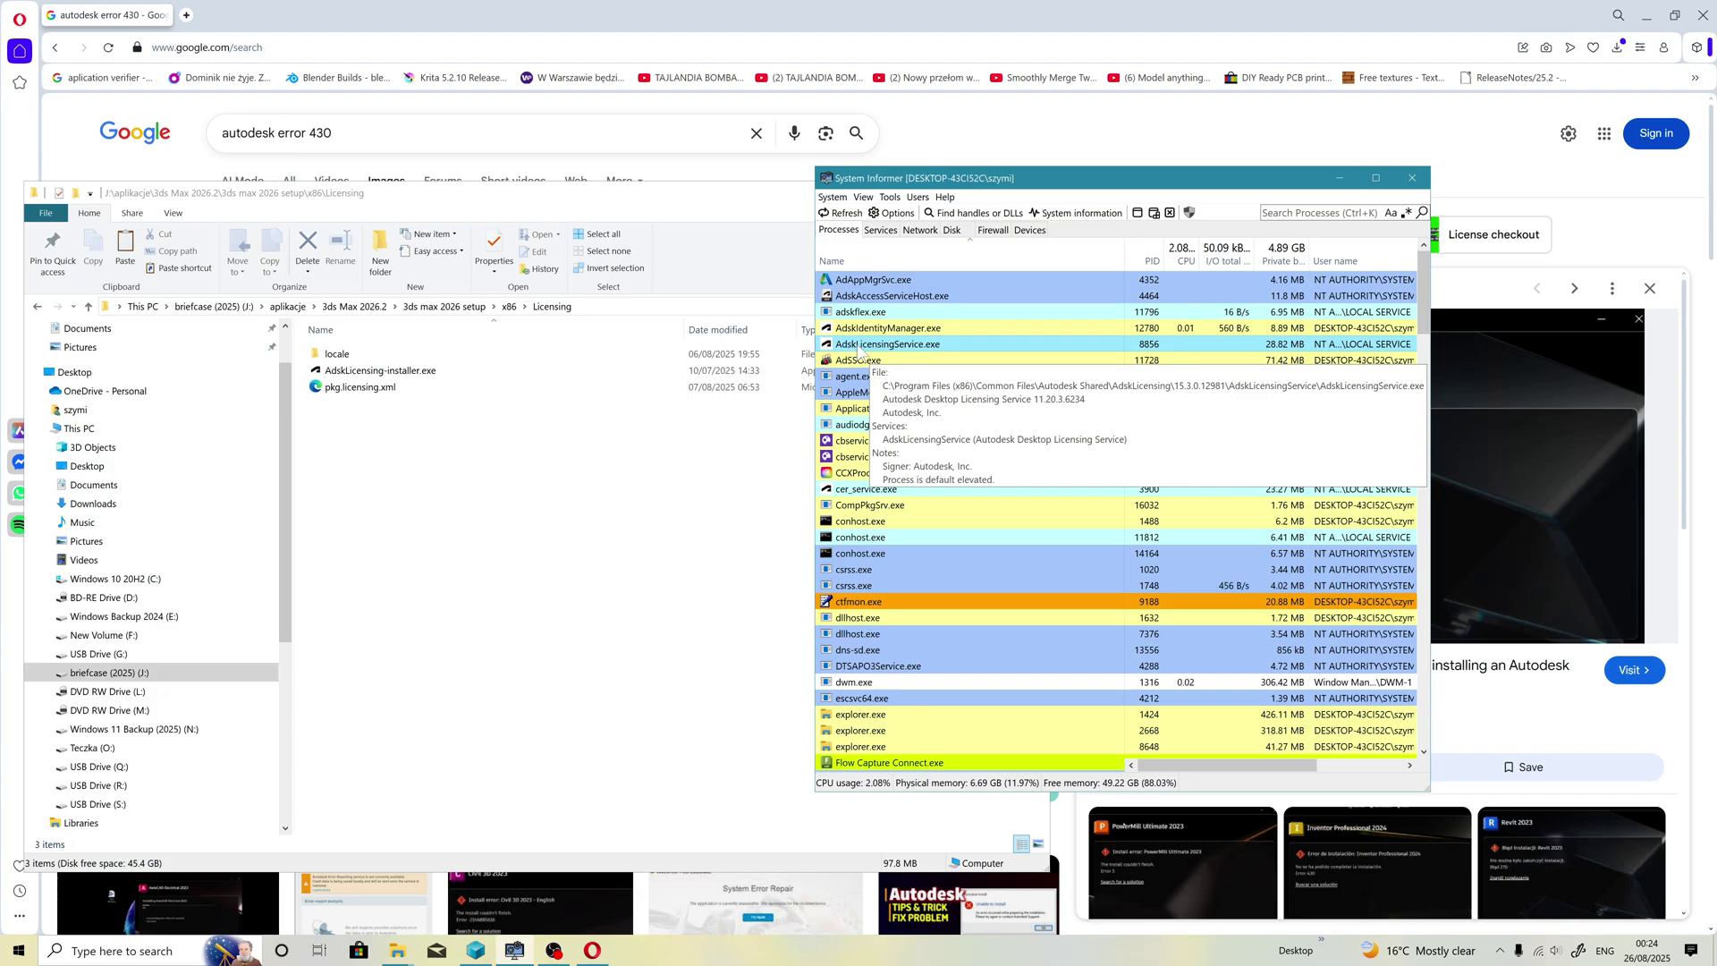
pyautogui.press('super')
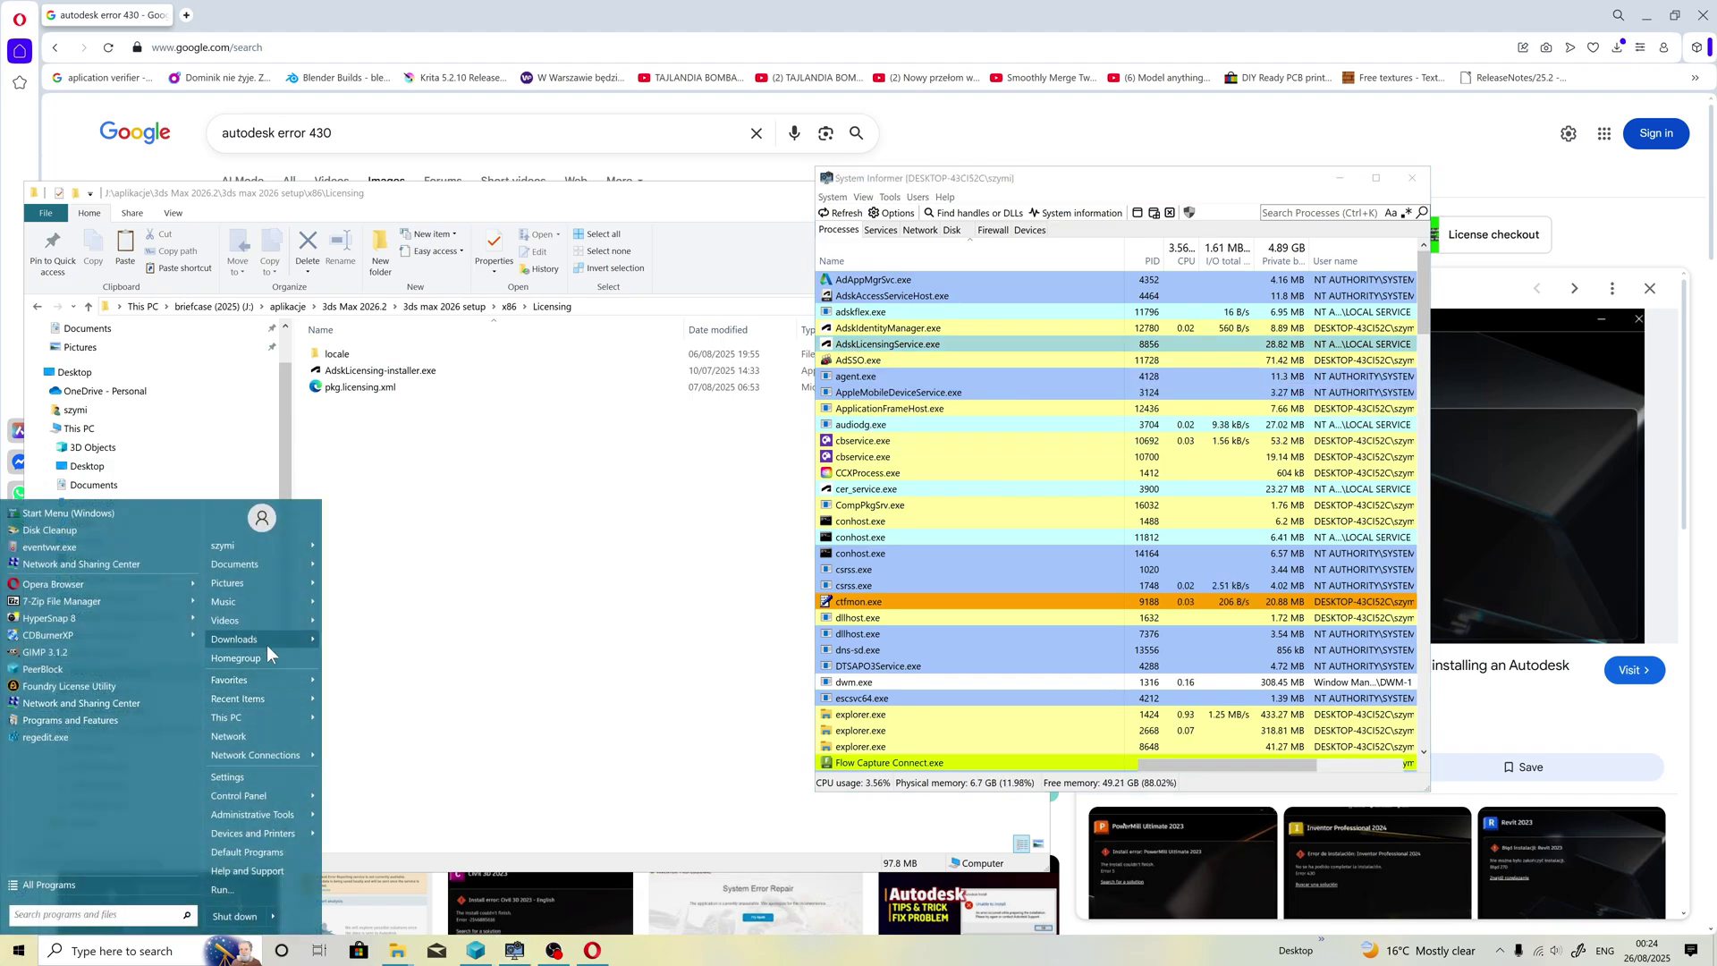
# Step: Browse from This PC to C:\Program Files (x86)\Common Files
pyautogui.click(268, 715)
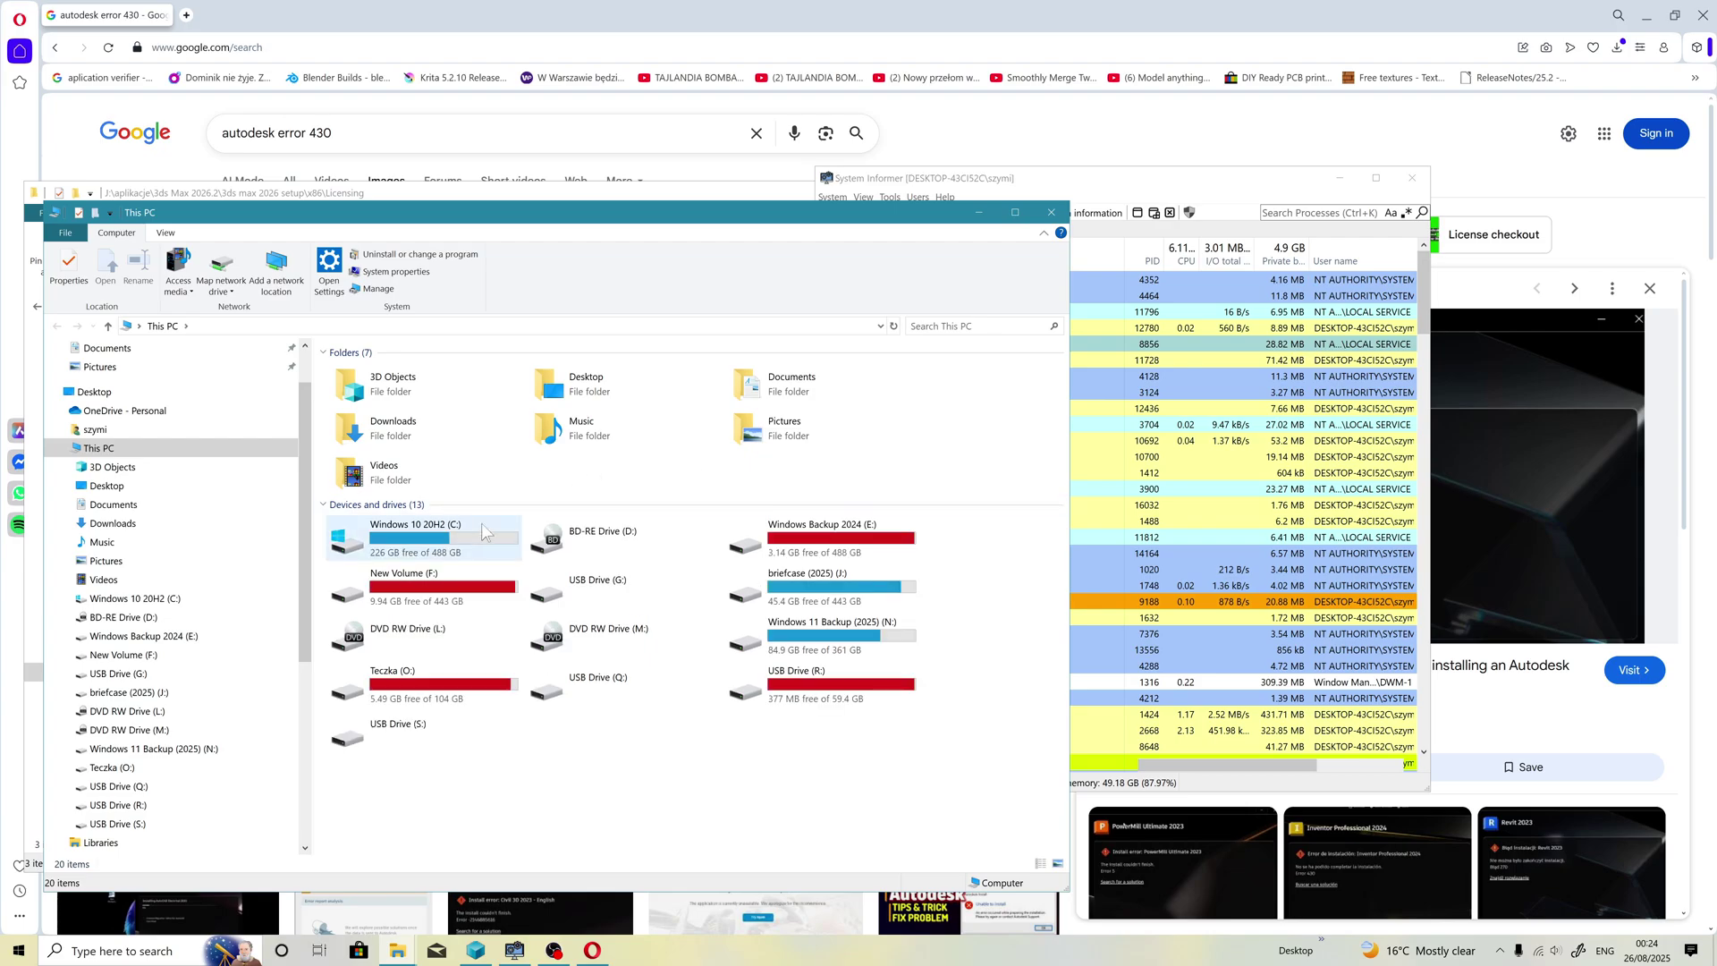
pyautogui.doubleClick(450, 543)
pyautogui.doubleClick(418, 553)
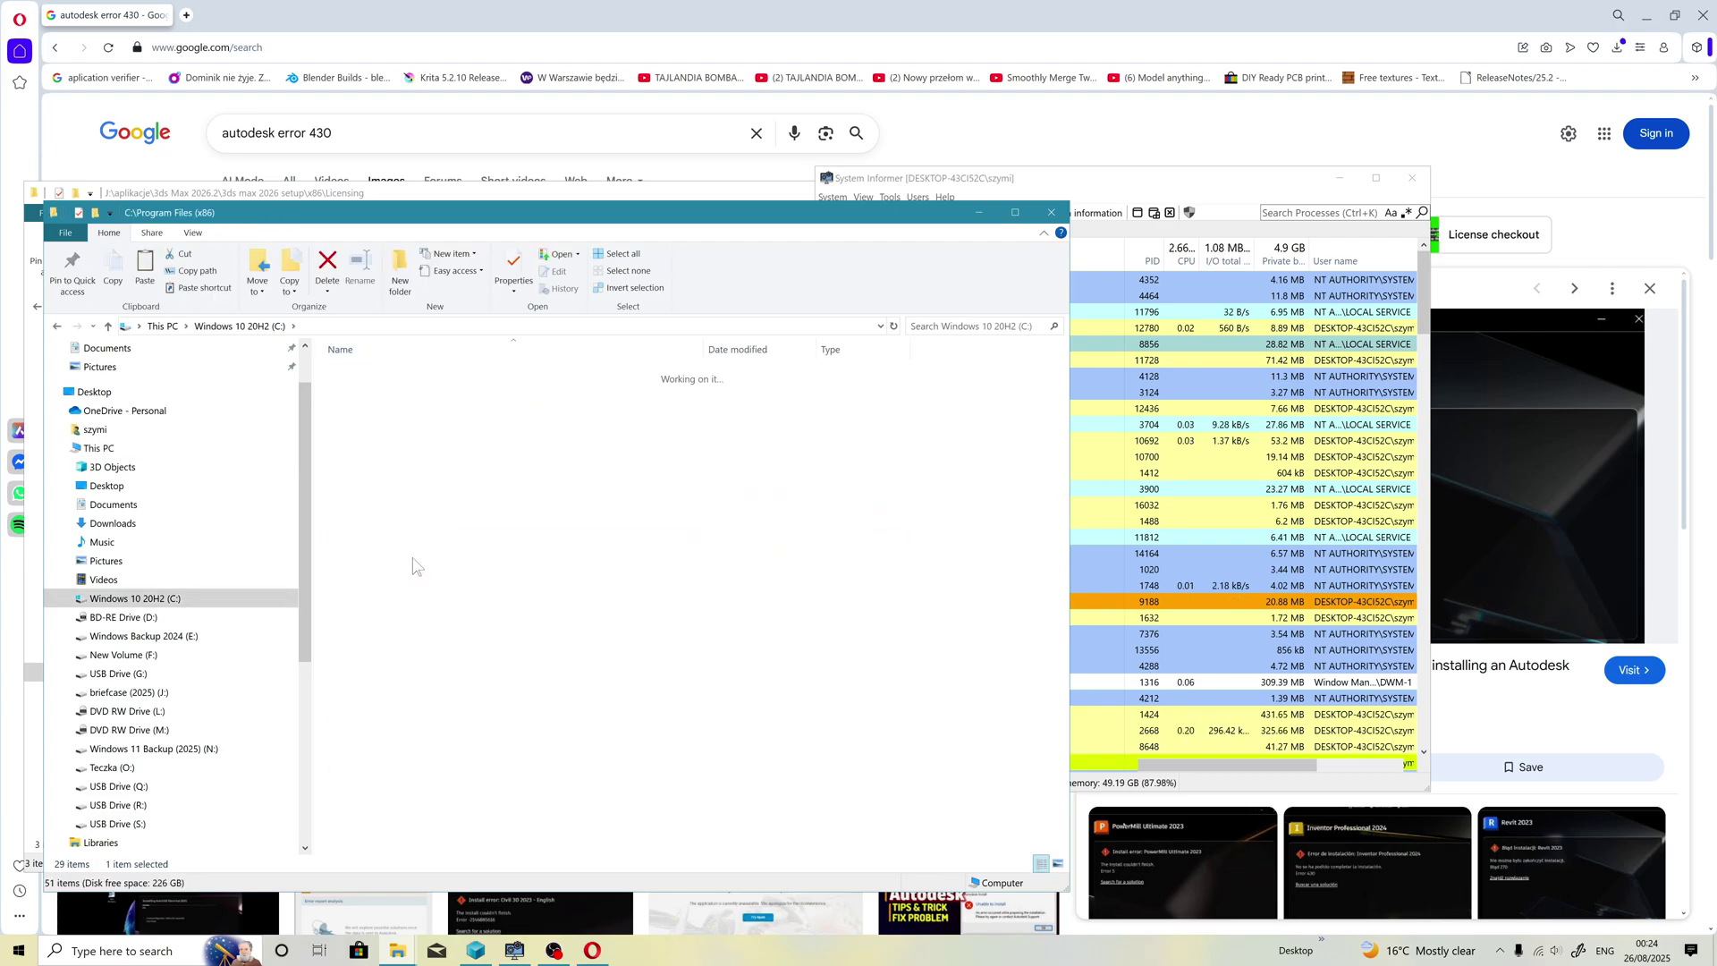
pyautogui.doubleClick(403, 489)
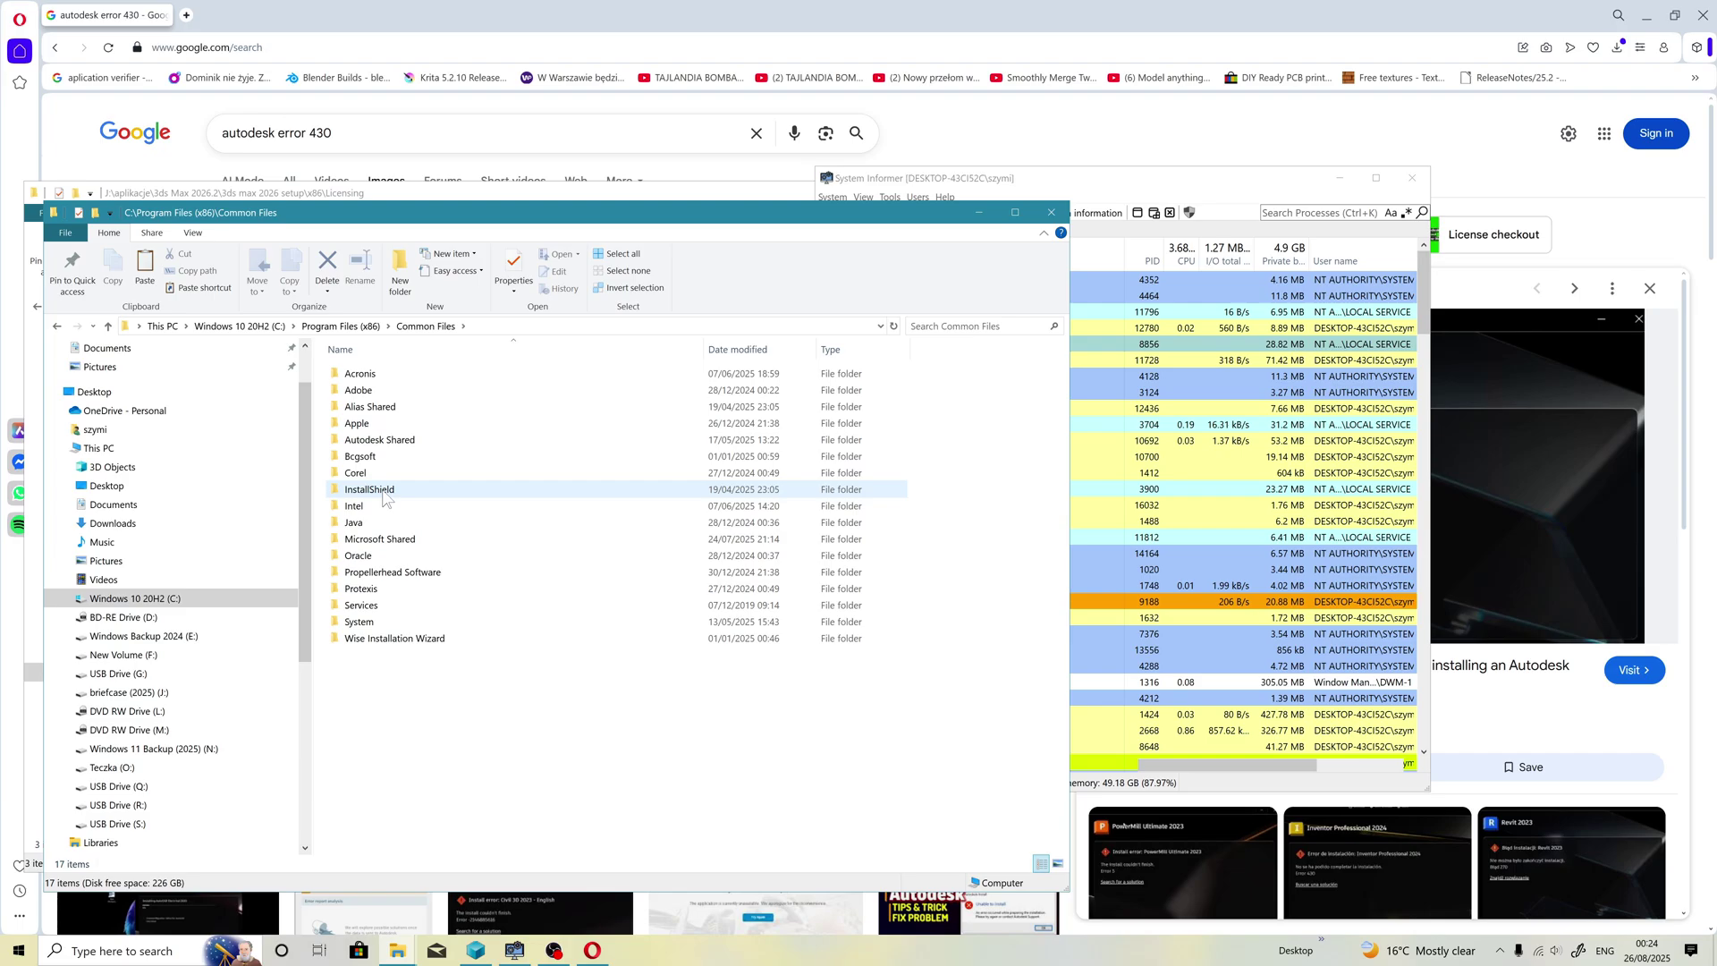
# Step: Open Autodesk Shared\AdskLicensing and move that window to the right
pyautogui.click(1114, 417)
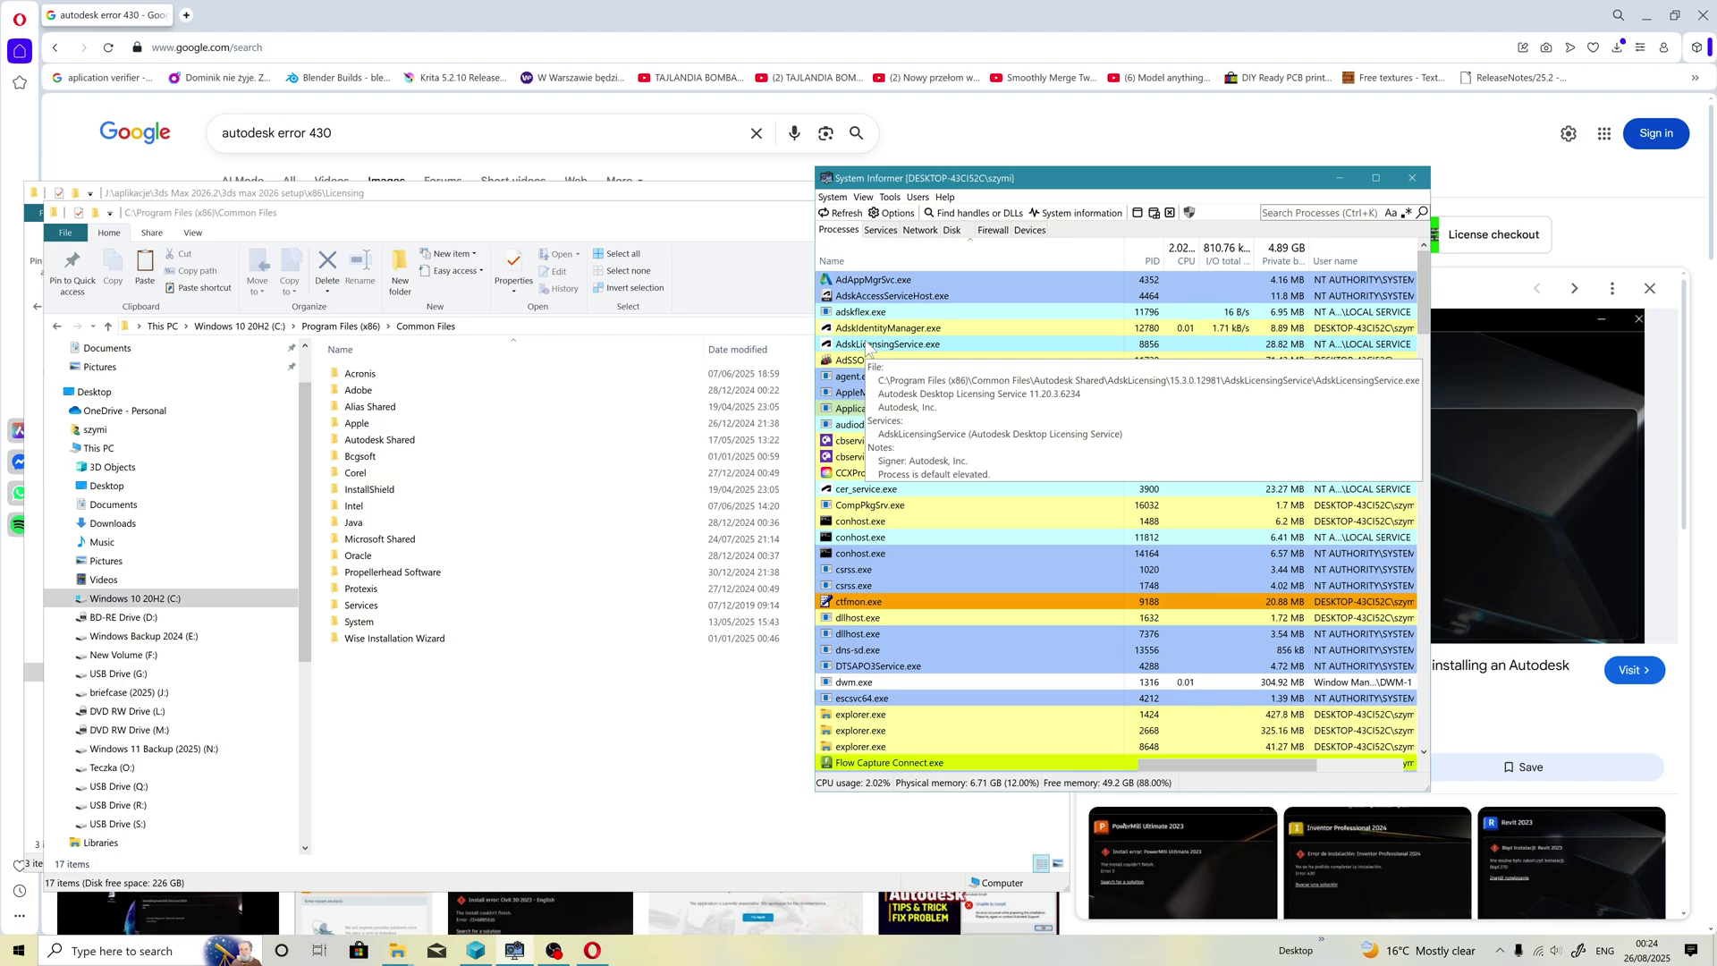
pyautogui.doubleClick(379, 439)
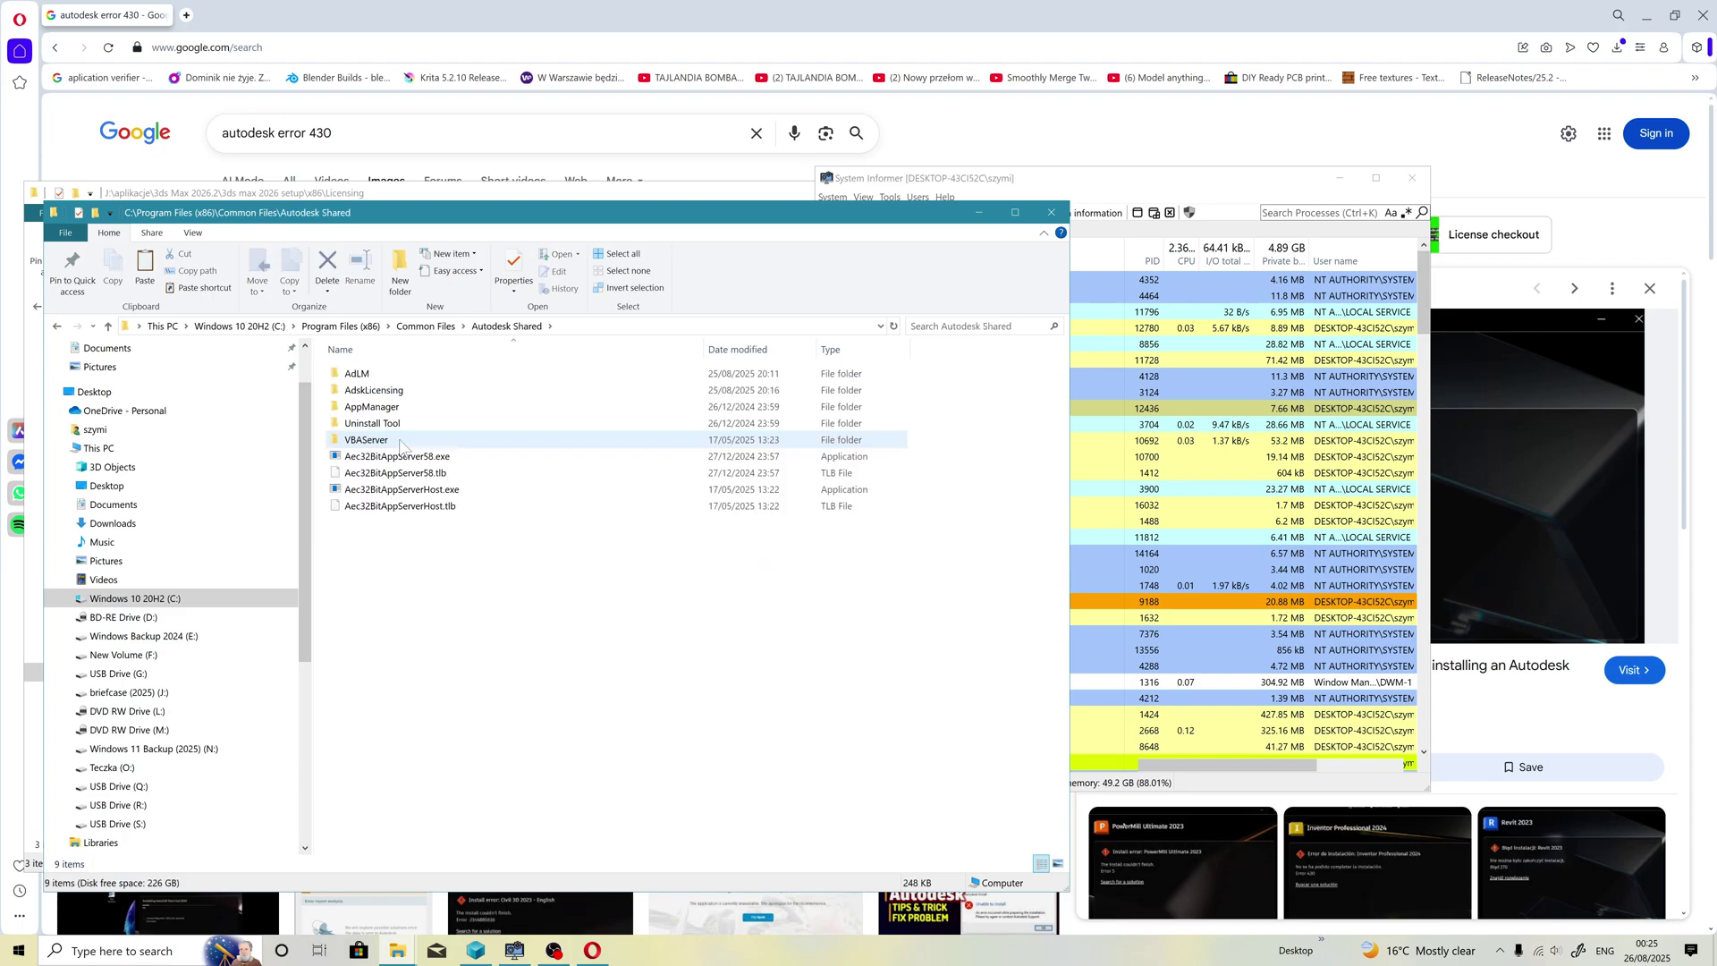
pyautogui.doubleClick(406, 397)
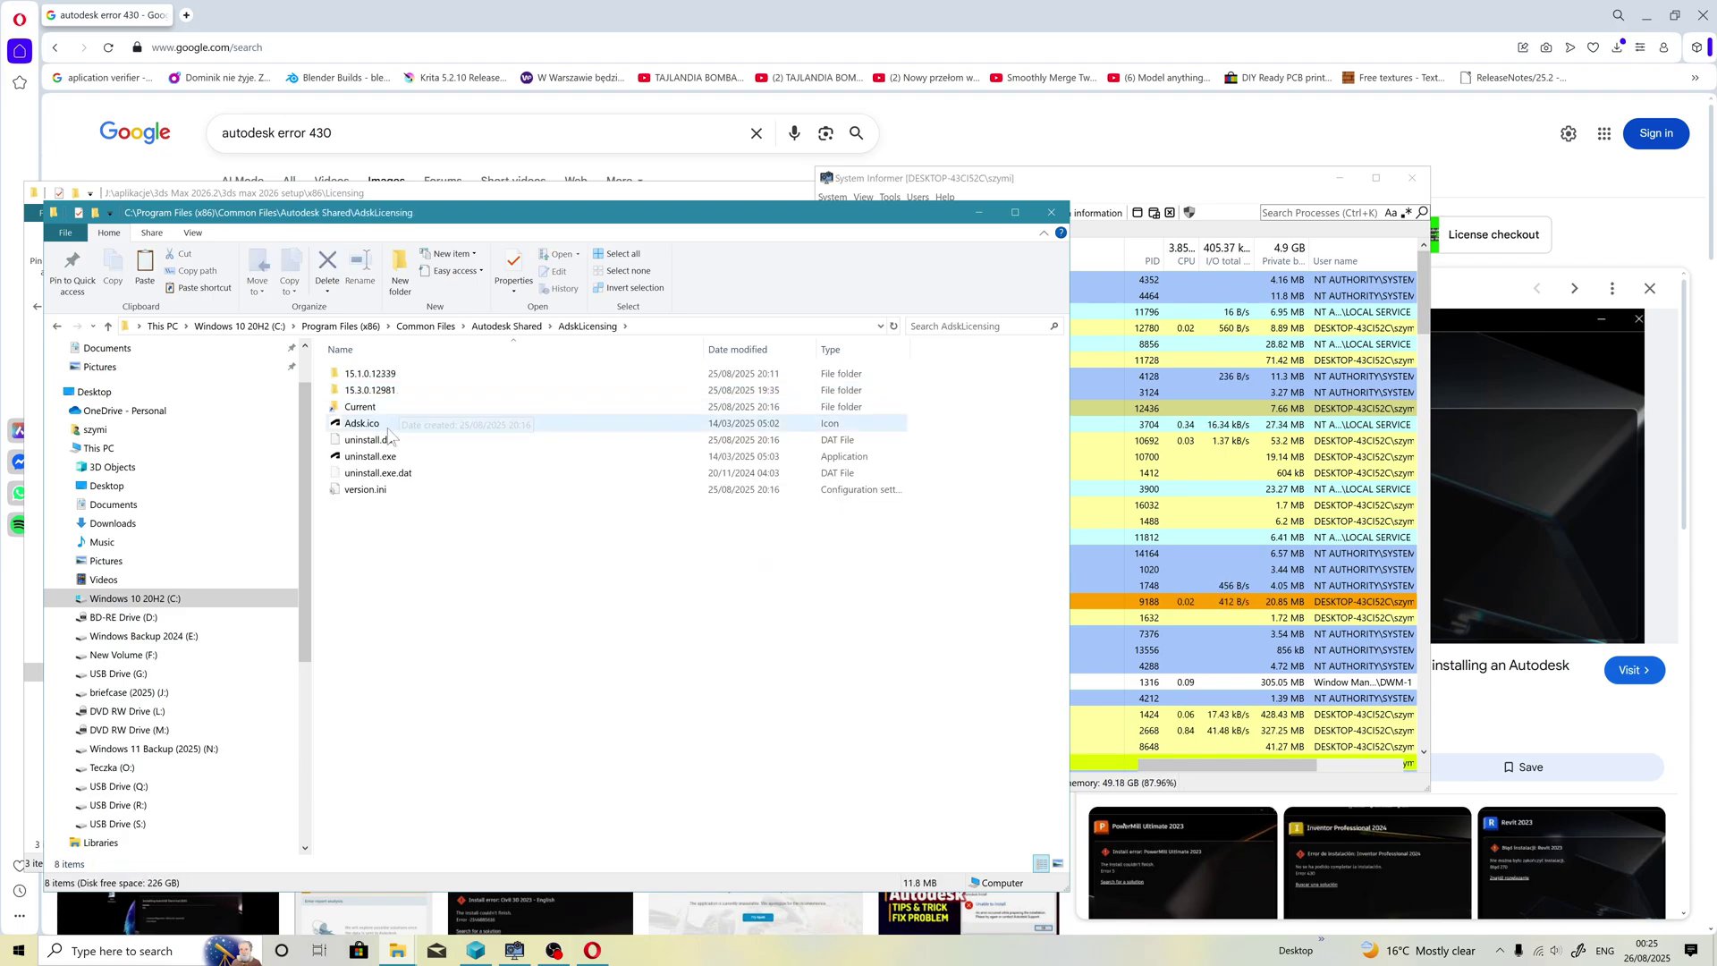
pyautogui.moveTo(375, 467); pyautogui.dragTo(1221, 543)
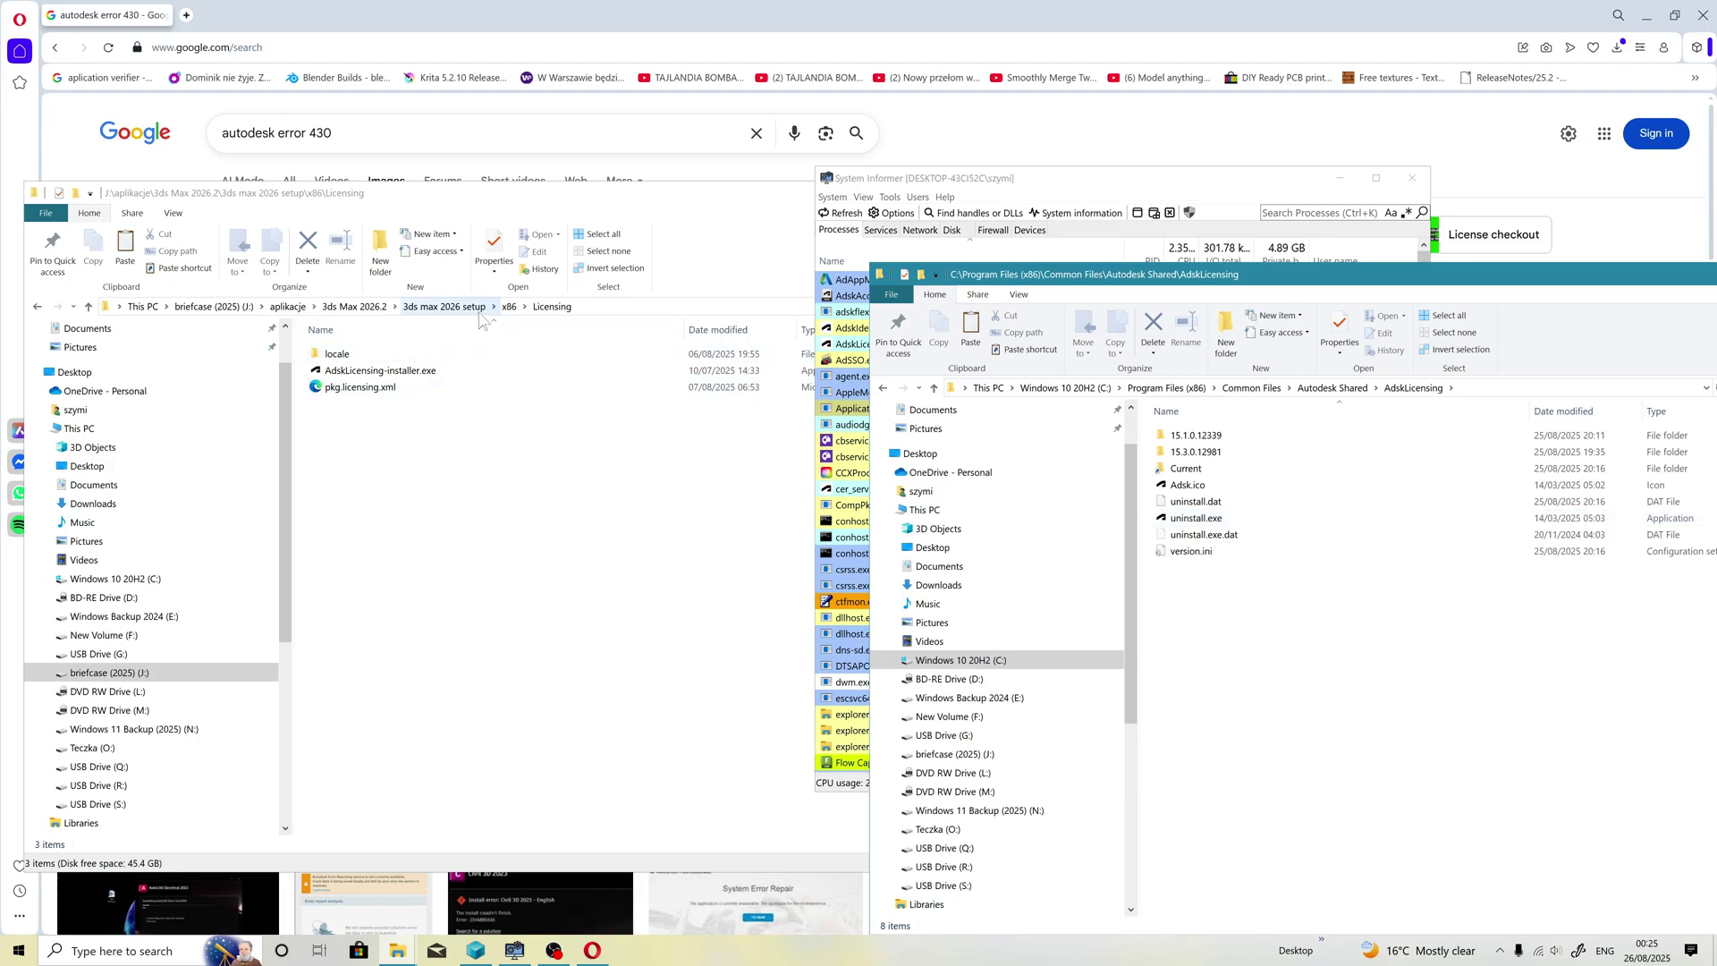
# Step: Go to the setup's 3rdParty\x64\VCRedist\2022 folder and launch VC_redist.x64.exe
pyautogui.click(511, 306)
pyautogui.click(445, 306)
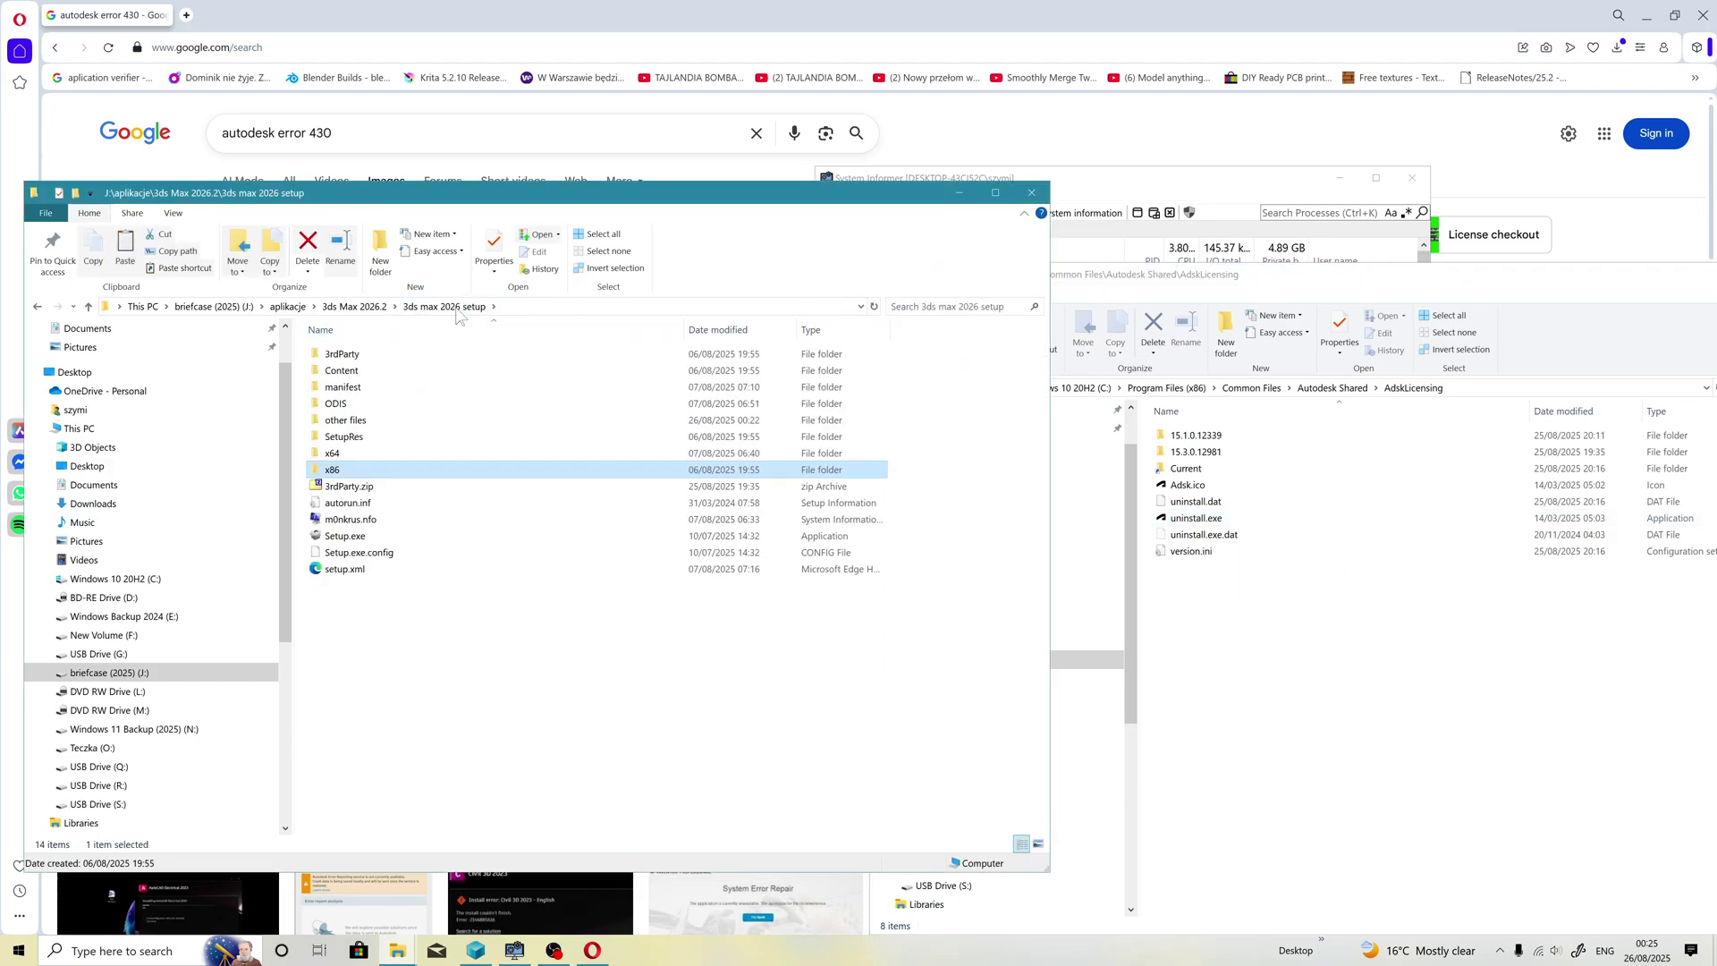
pyautogui.doubleClick(342, 353)
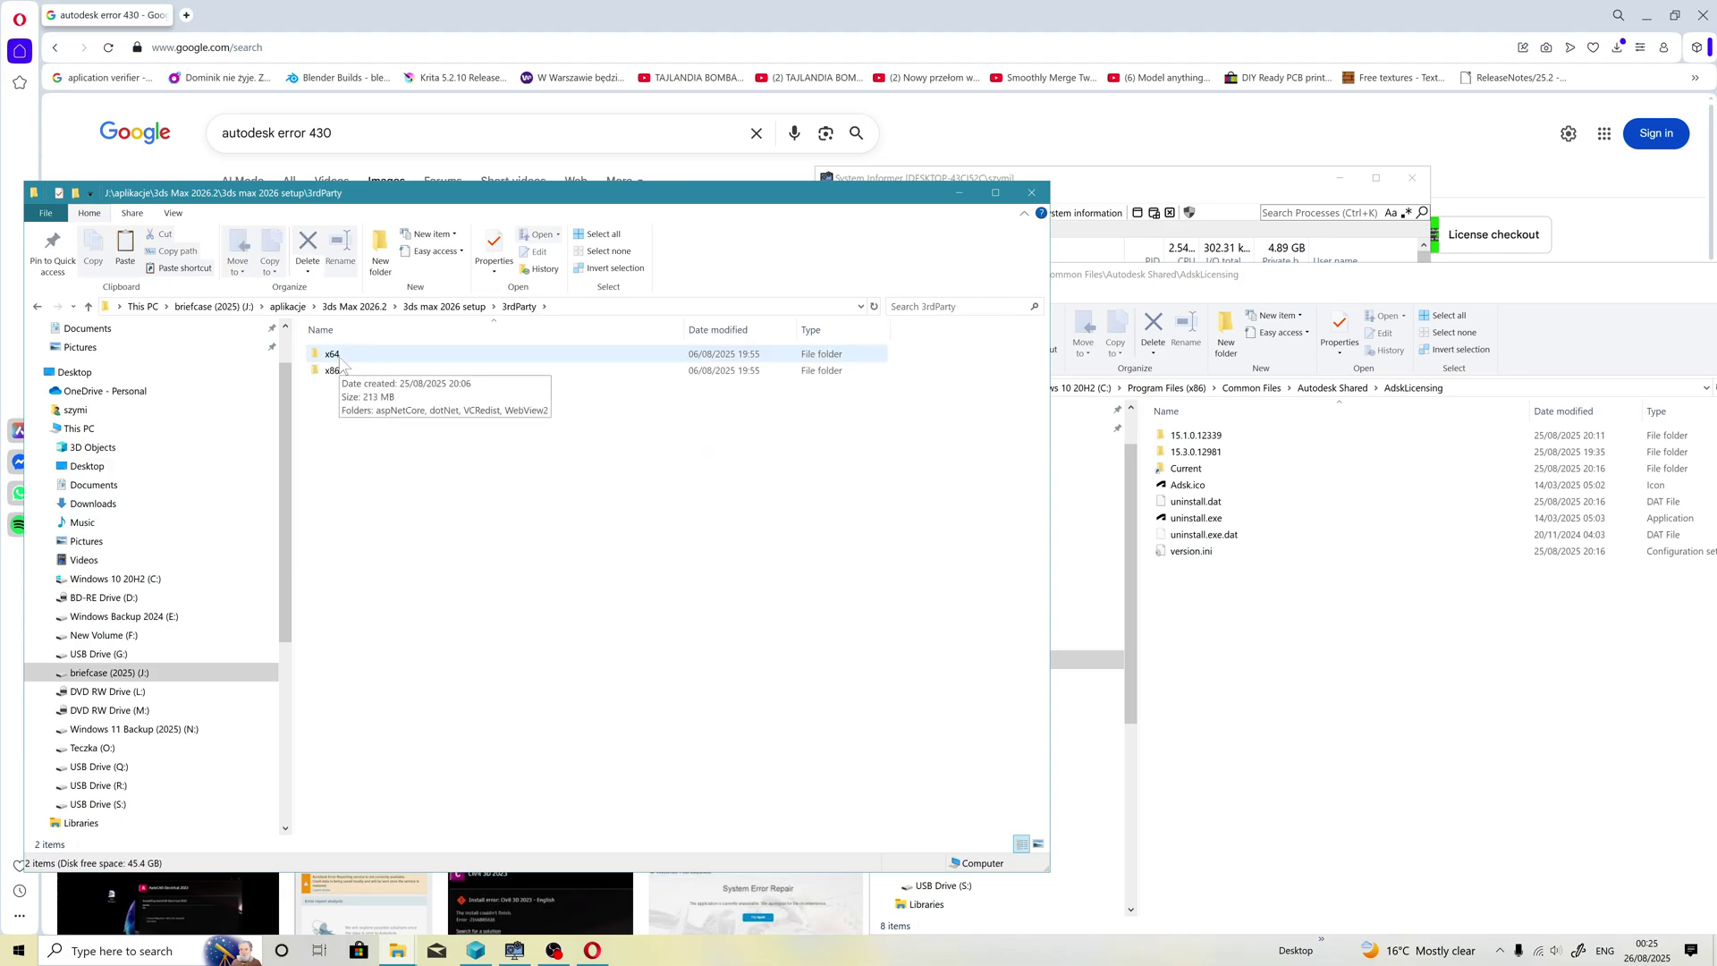
pyautogui.doubleClick(333, 353)
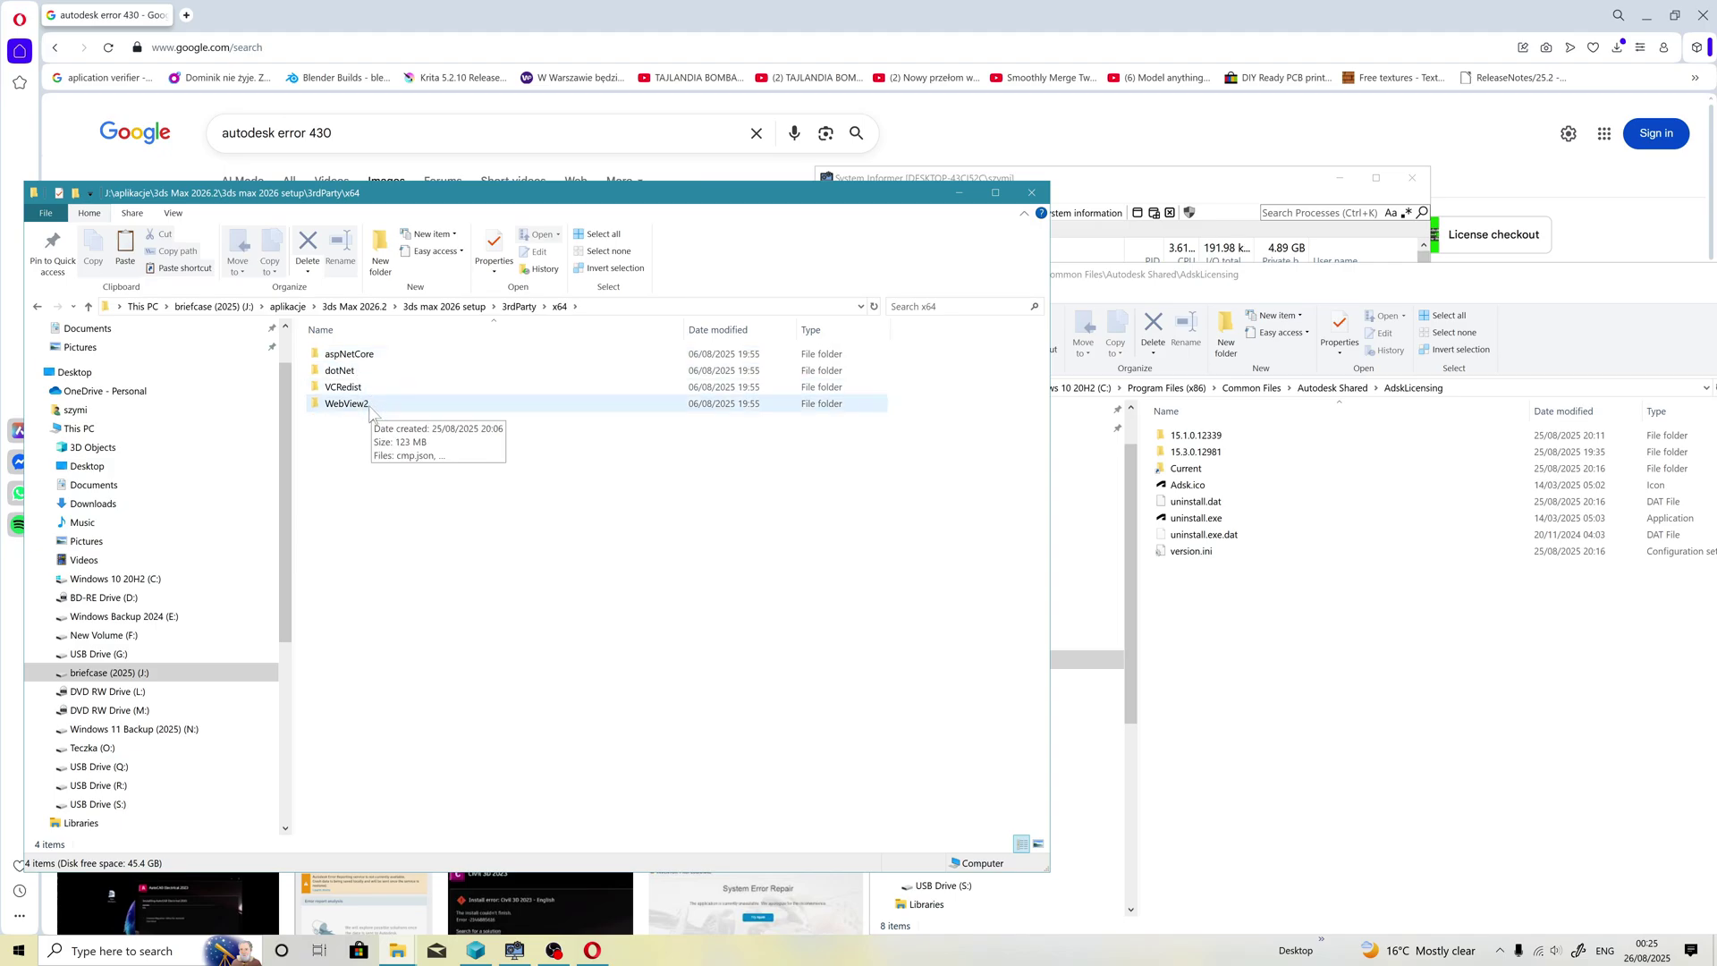
pyautogui.doubleClick(343, 387)
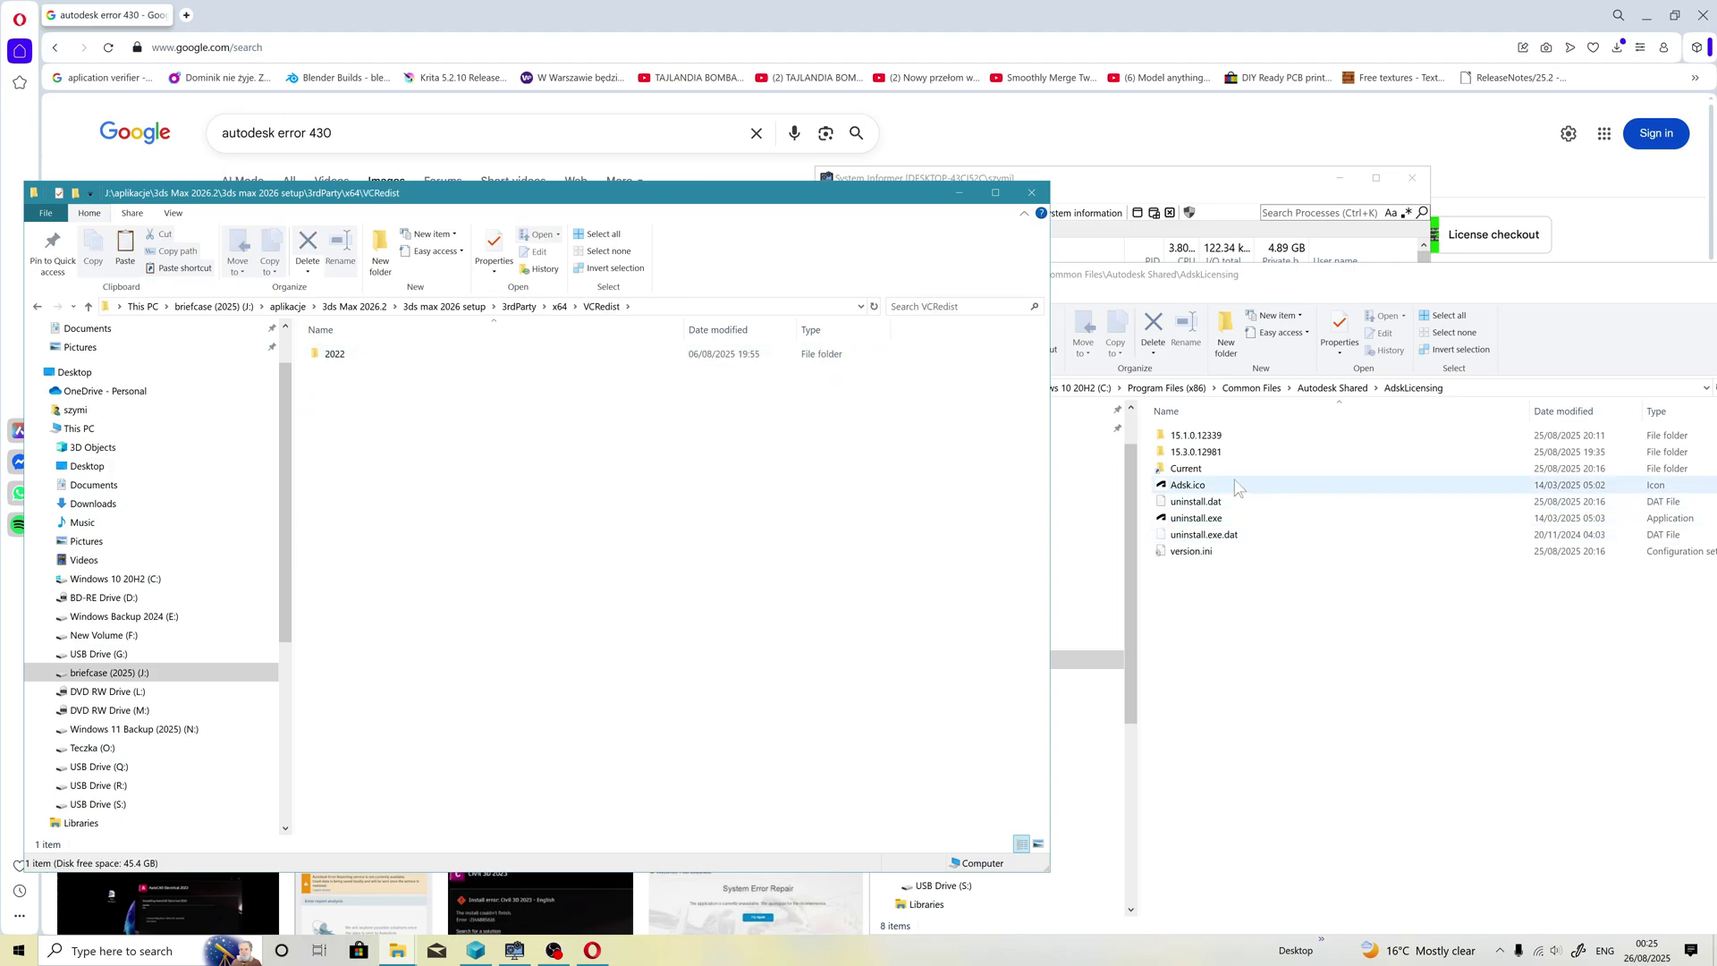
pyautogui.doubleClick(334, 353)
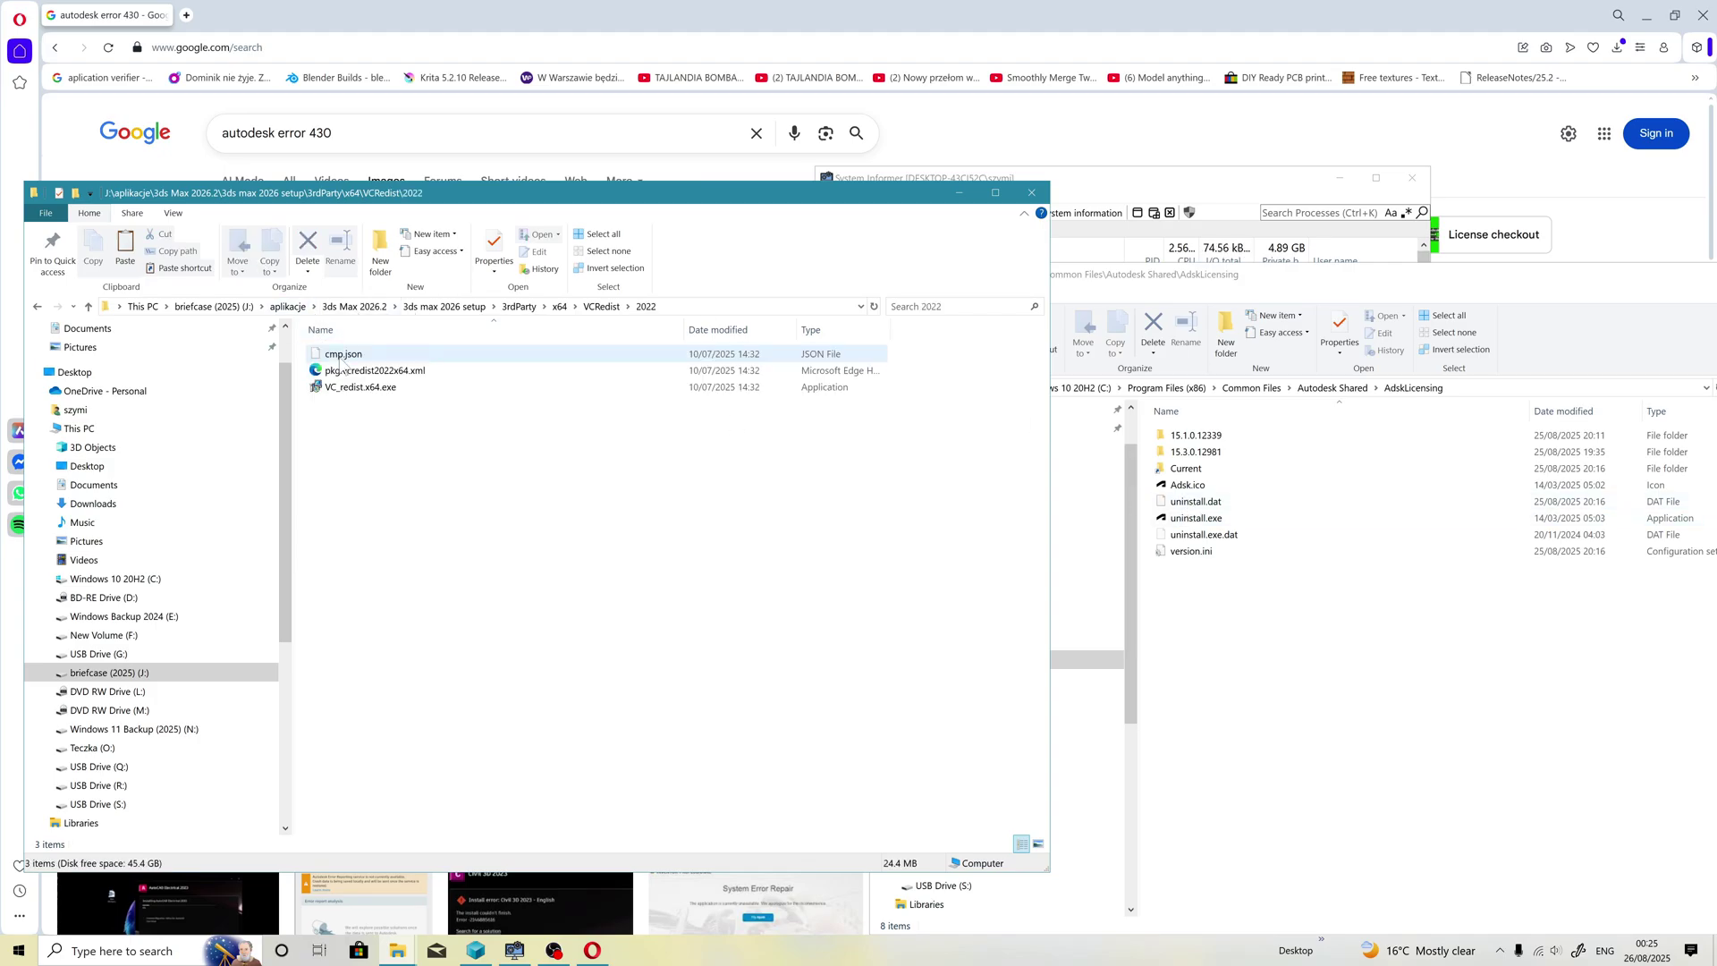
pyautogui.doubleClick(360, 386)
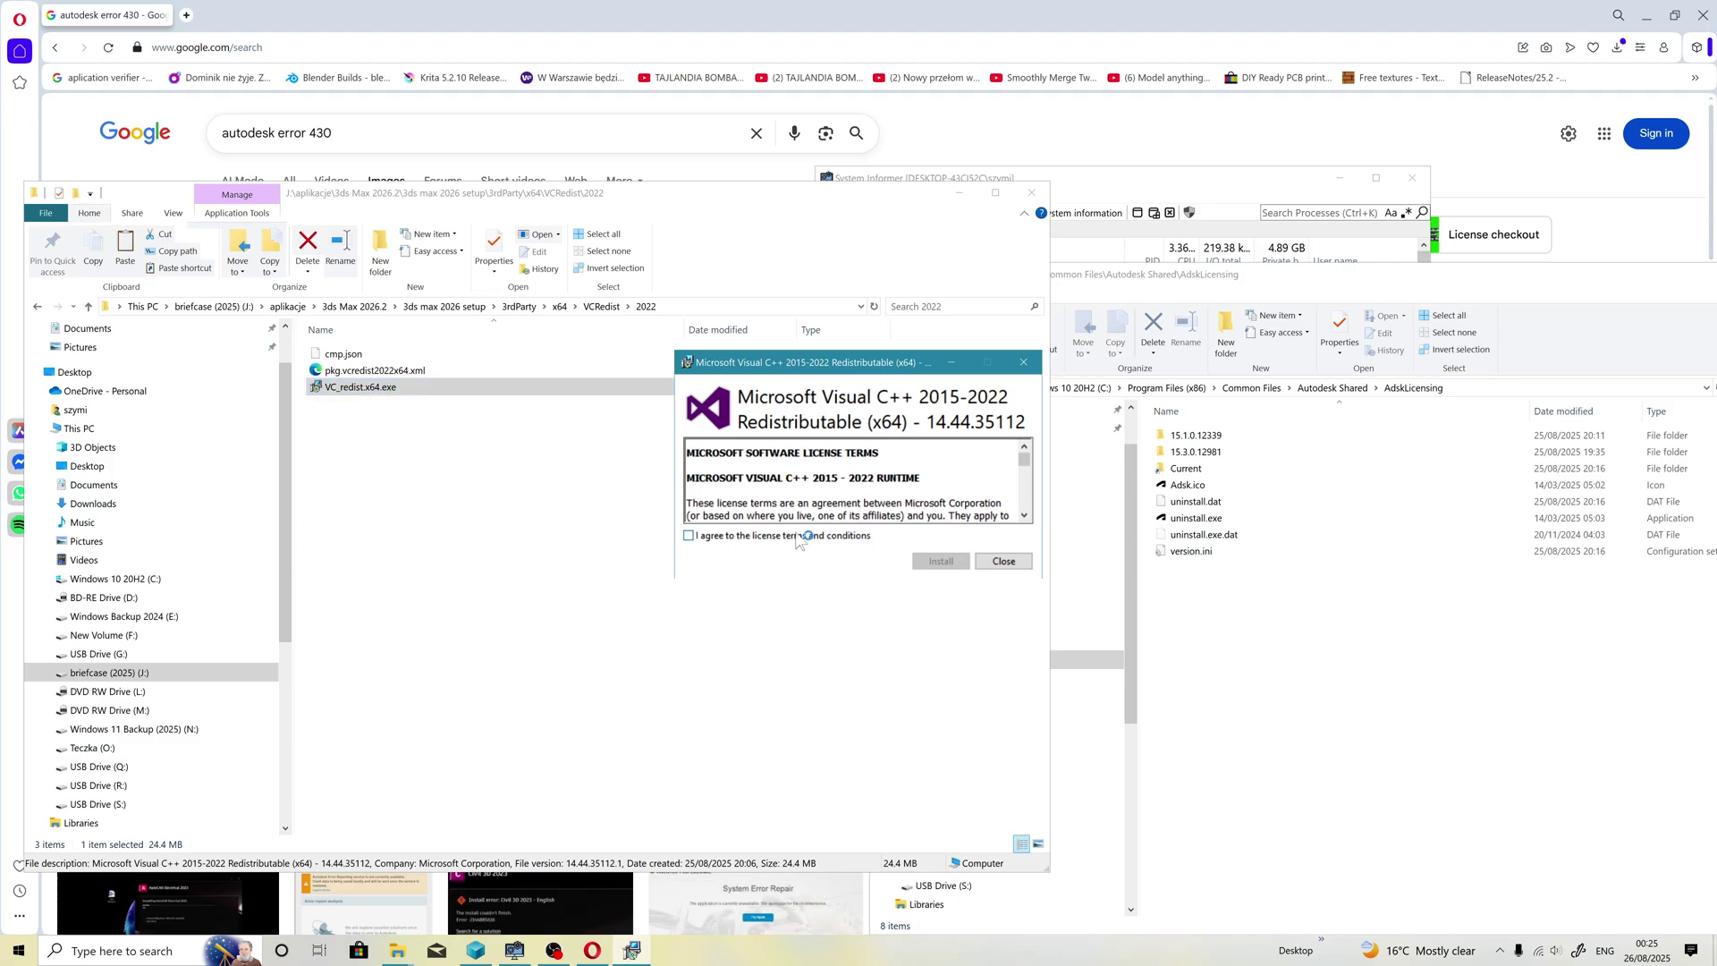
# Step: Accept the license, attempt the x64 install, and close the 'already installed' failure
pyautogui.click(691, 535)
pyautogui.click(941, 561)
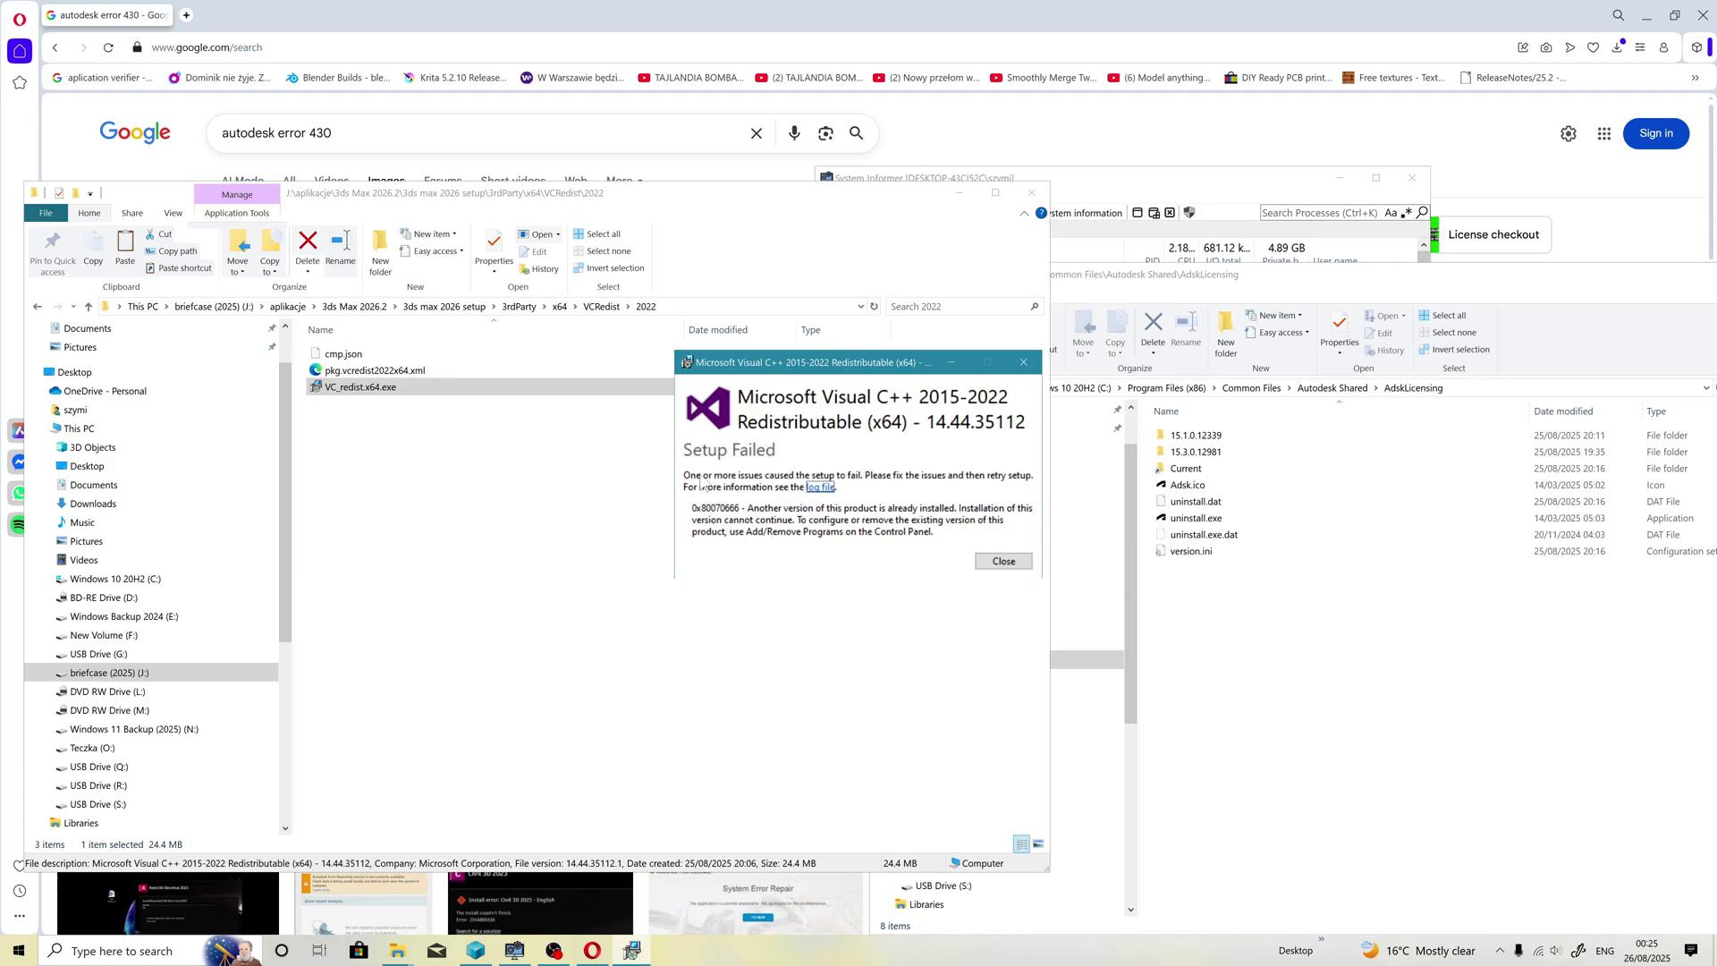
pyautogui.click(1004, 561)
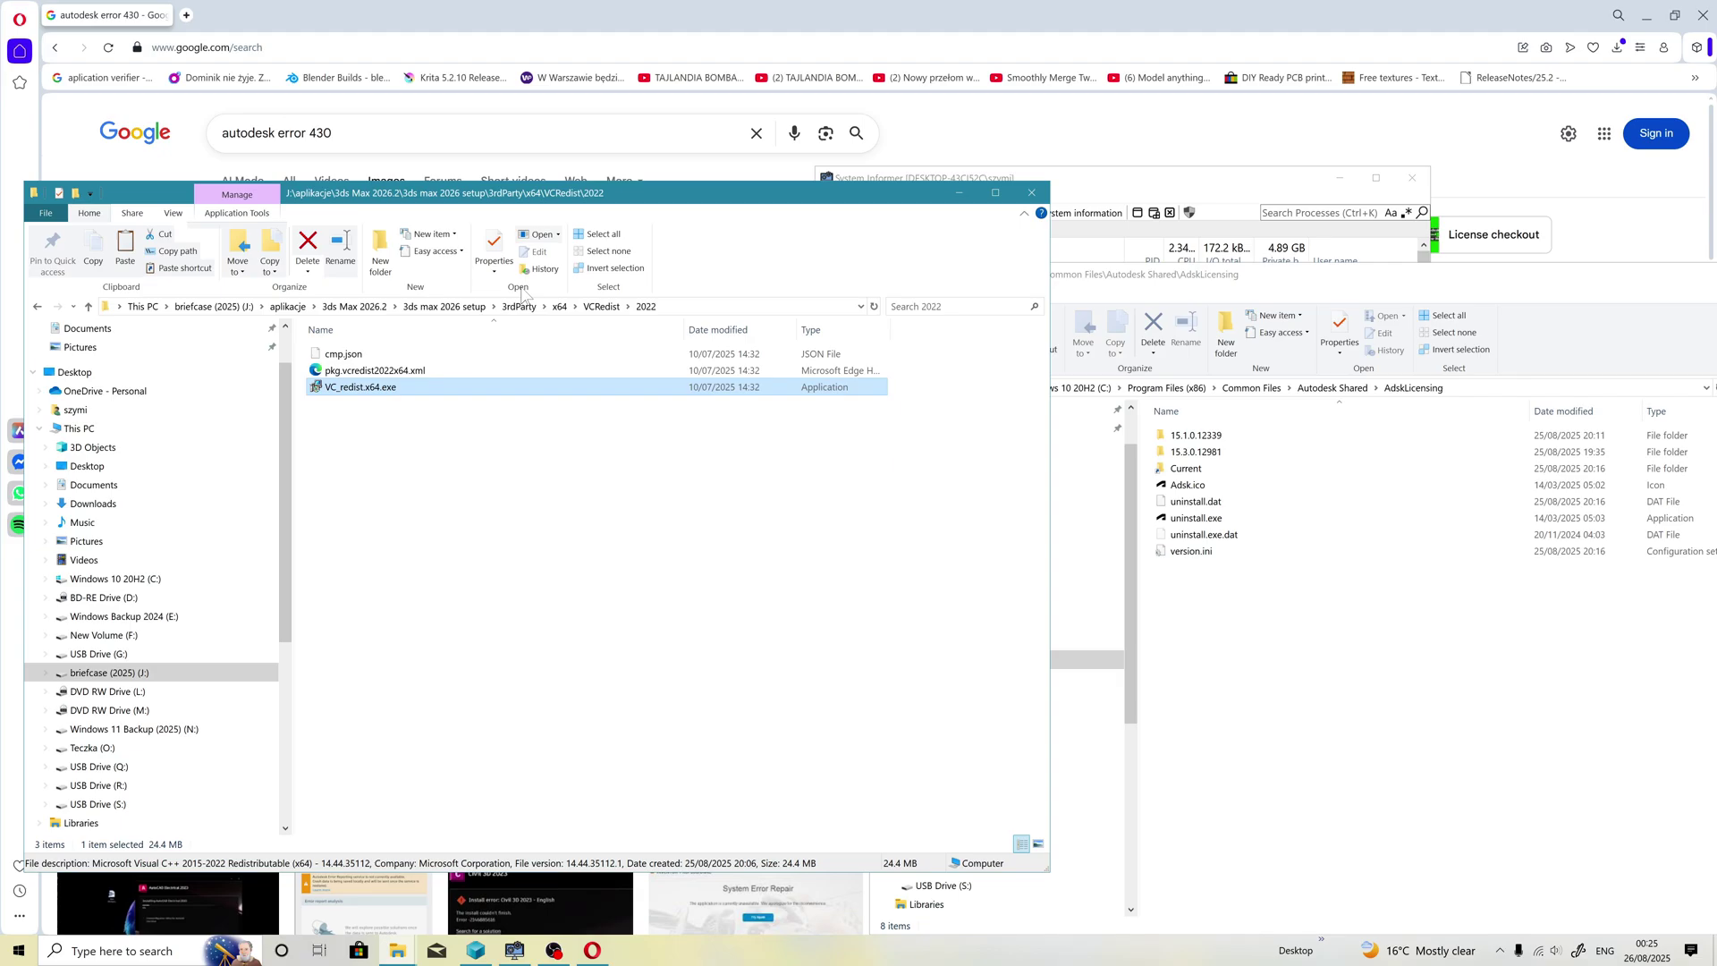
# Step: Go to 3rdParty\x86\VCRedist\2022 and launch VC_redist.x86.exe
pyautogui.click(519, 306)
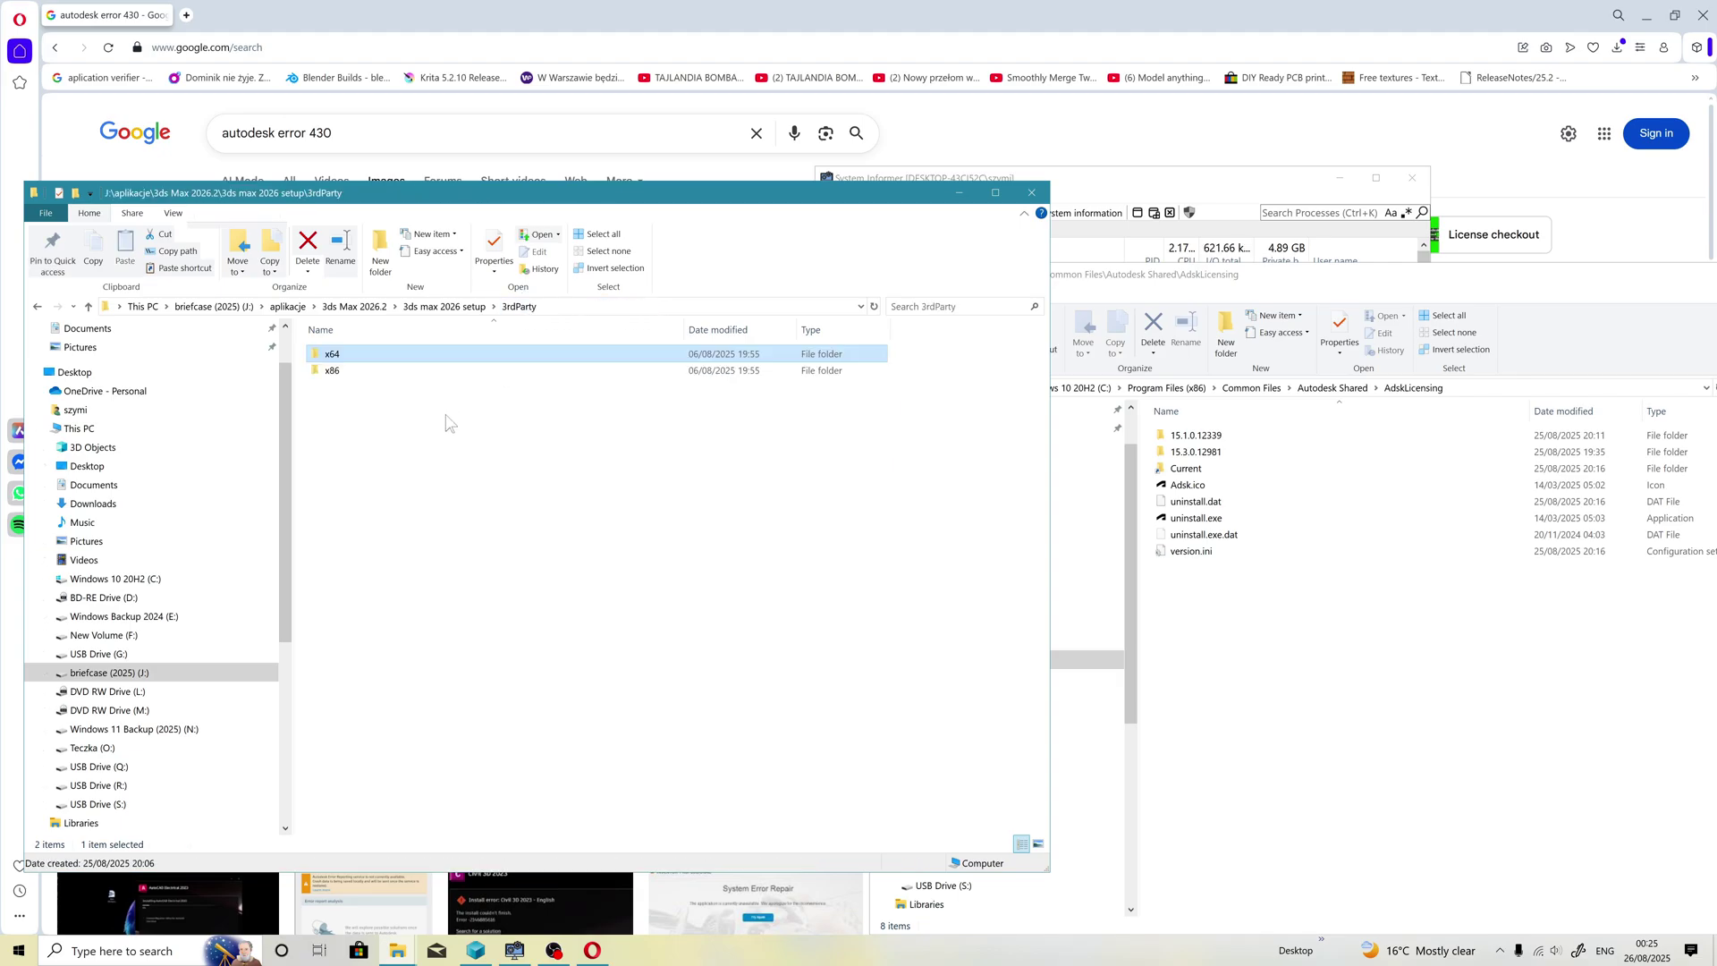
pyautogui.click(333, 370)
pyautogui.doubleClick(333, 370)
pyautogui.doubleClick(347, 353)
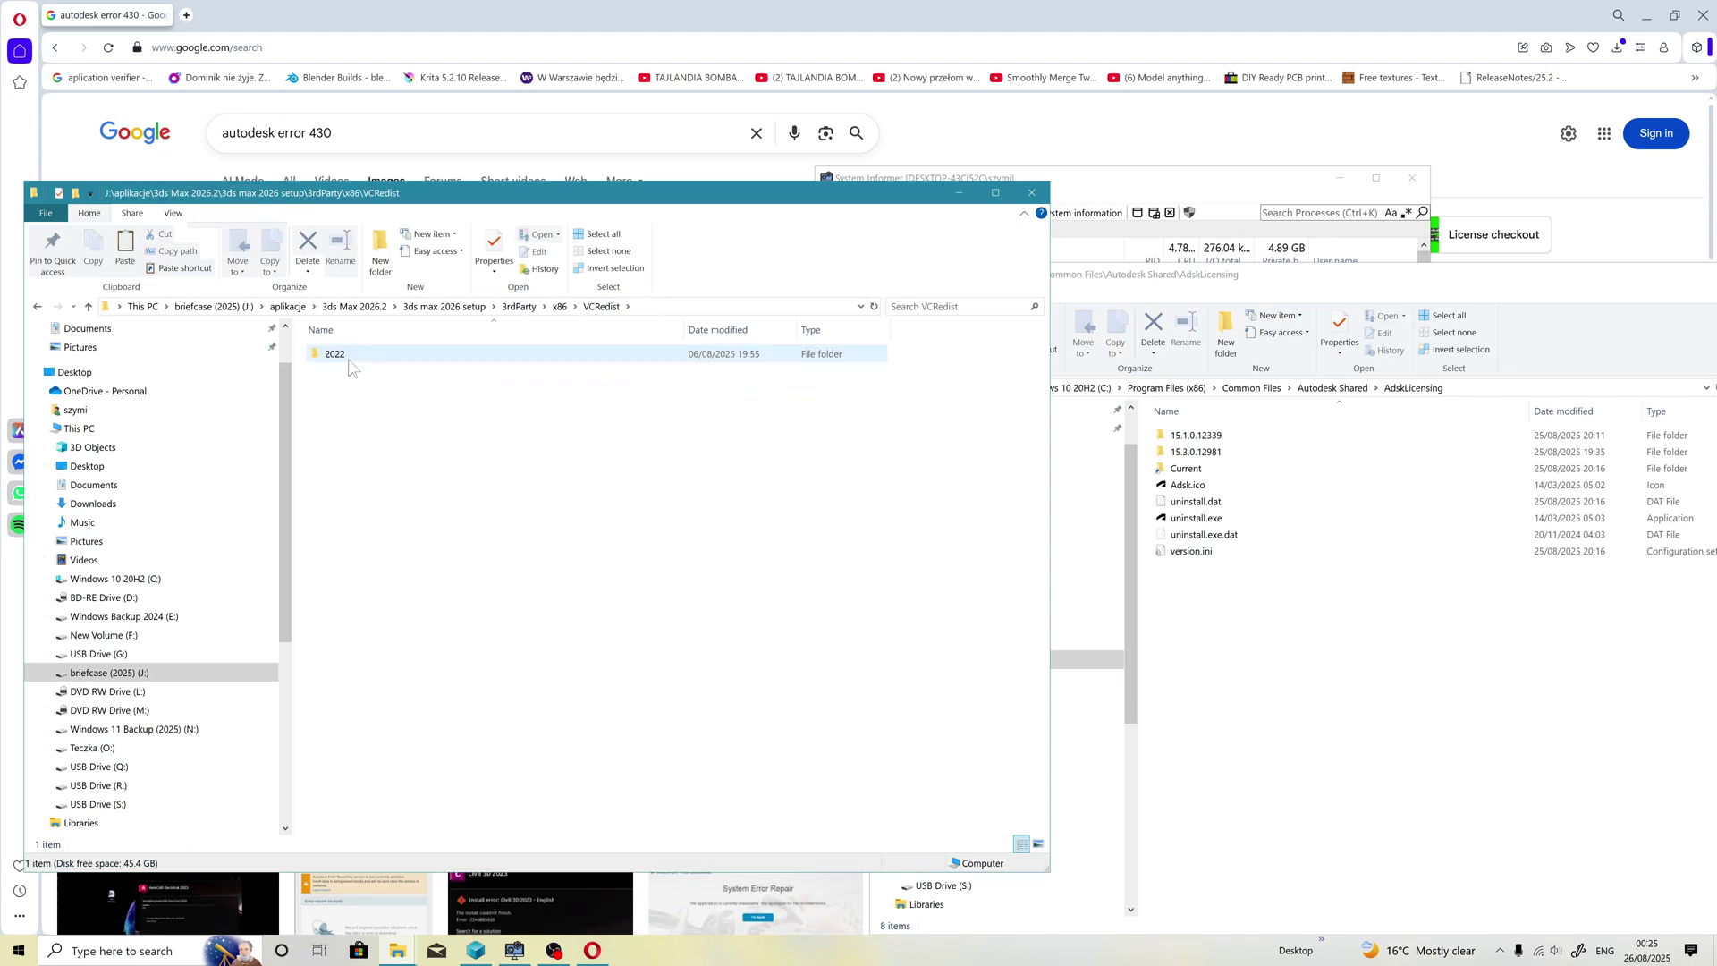
pyautogui.doubleClick(360, 388)
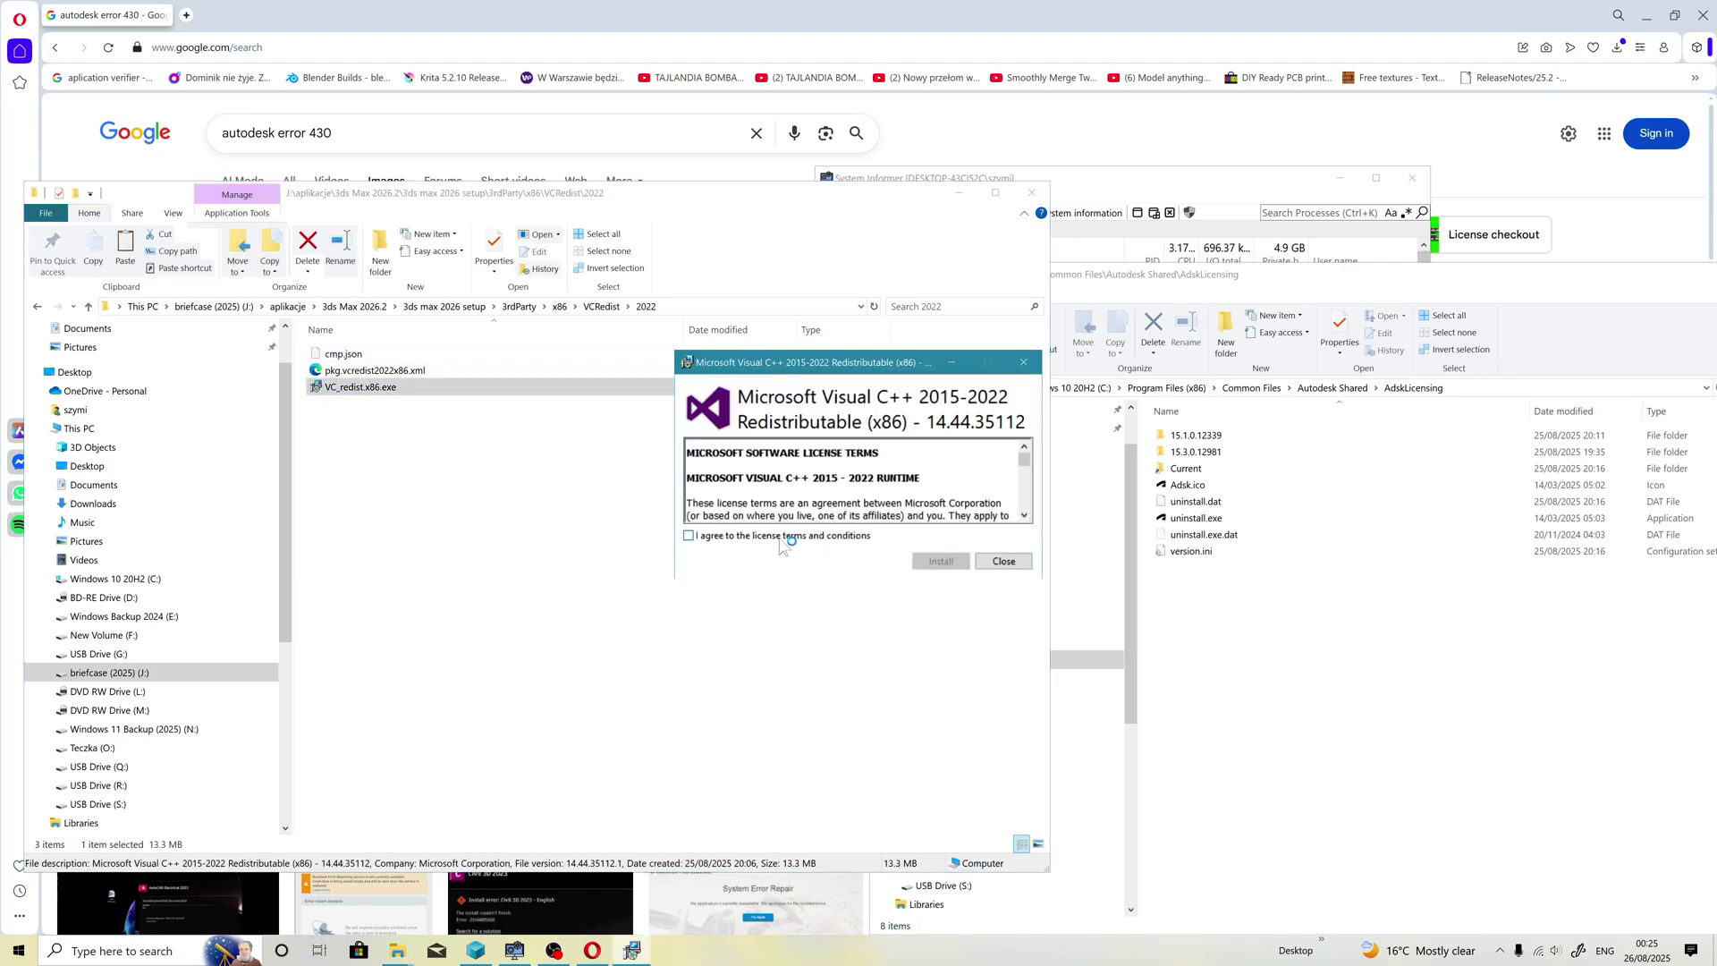
# Step: Accept the license, attempt the x86 install, and close the 'already installed' failure
pyautogui.click(689, 536)
pyautogui.click(942, 562)
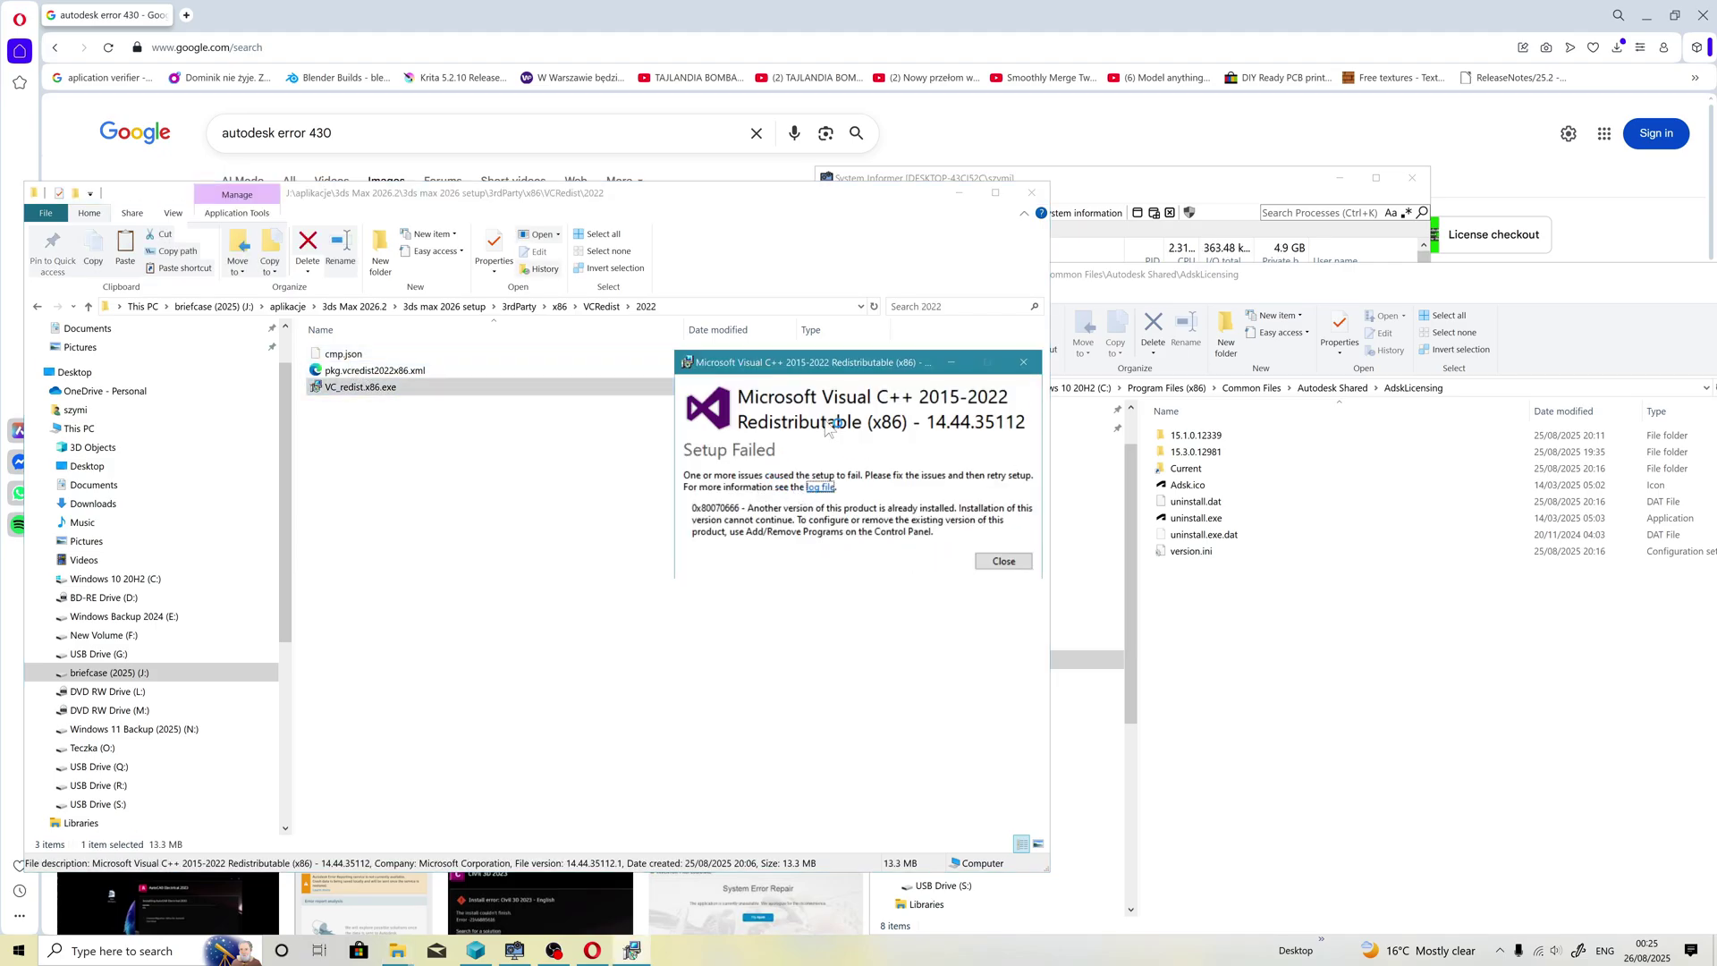
pyautogui.click(1004, 561)
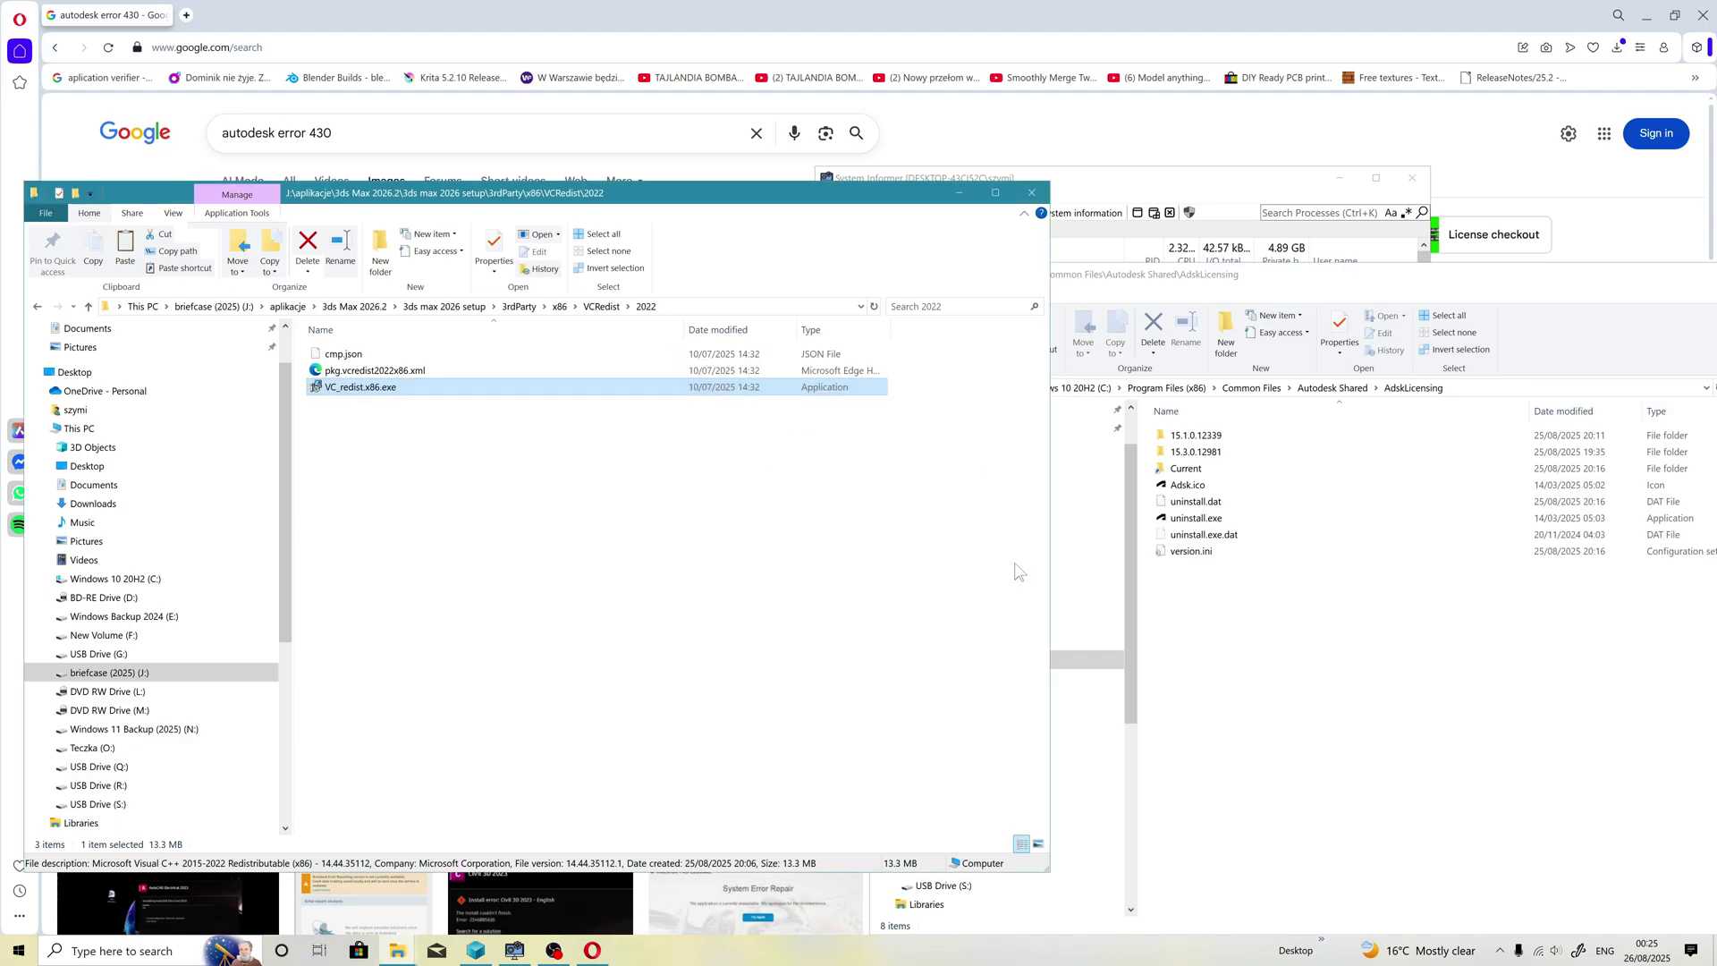
# Step: Run AdskLicensing's uninstall.exe as administrator to remove the licensing service
pyautogui.rightClick(1195, 517)
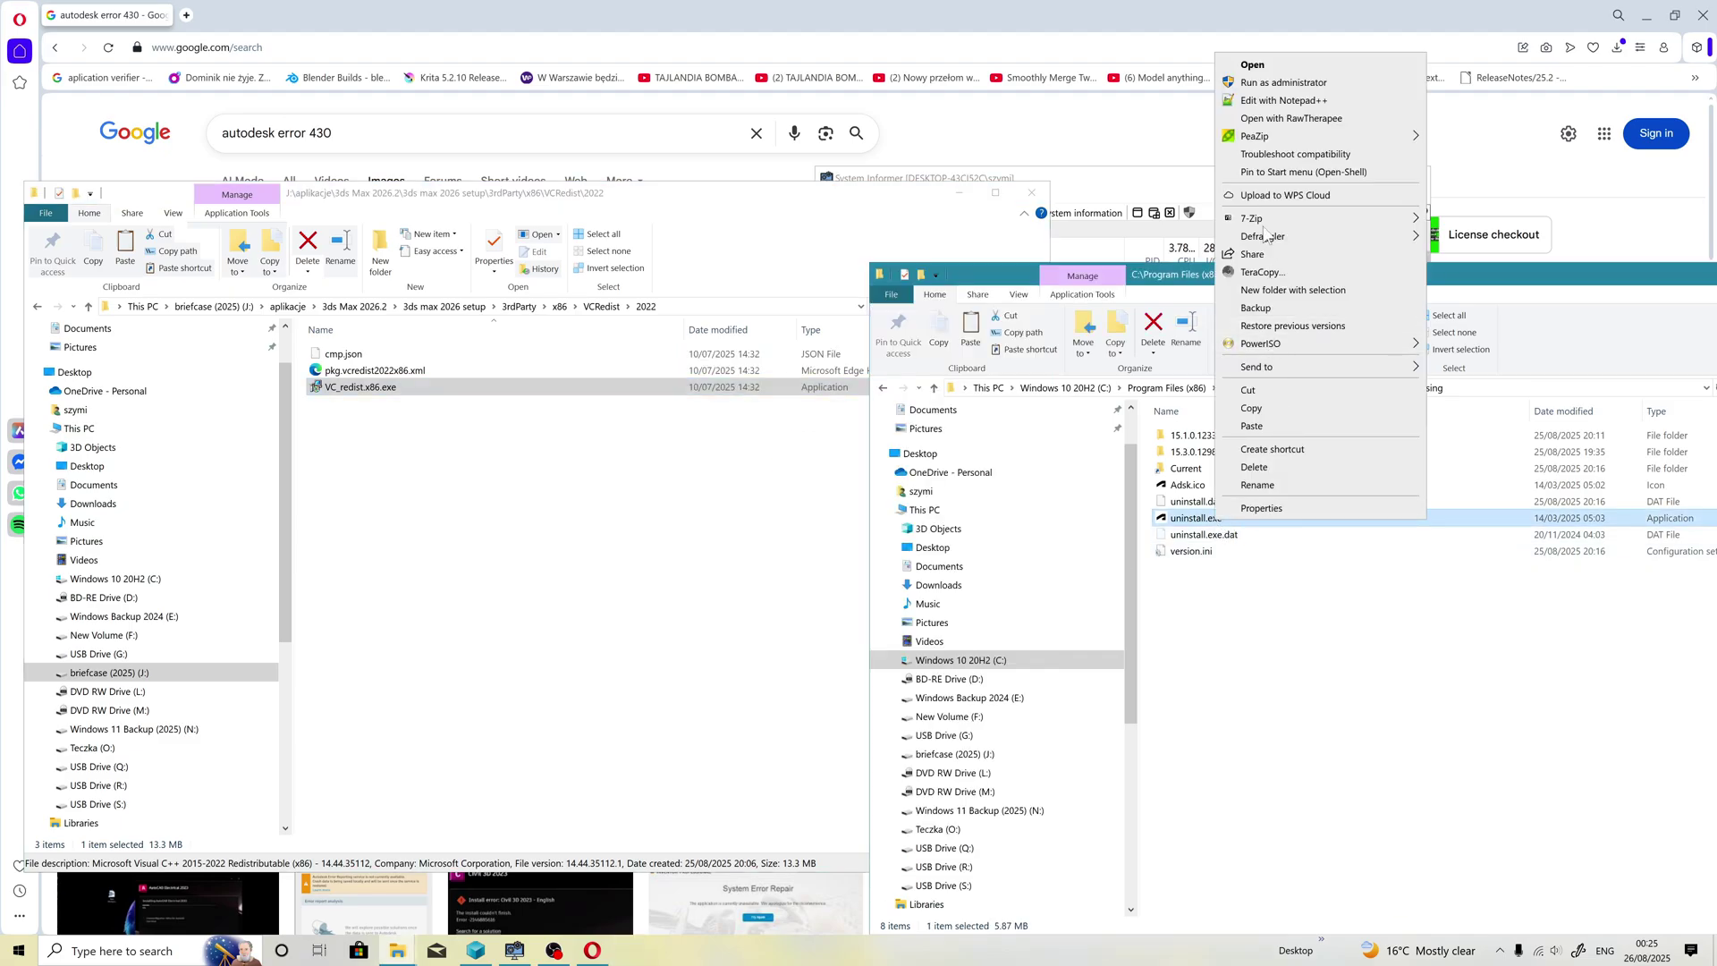
pyautogui.click(1281, 83)
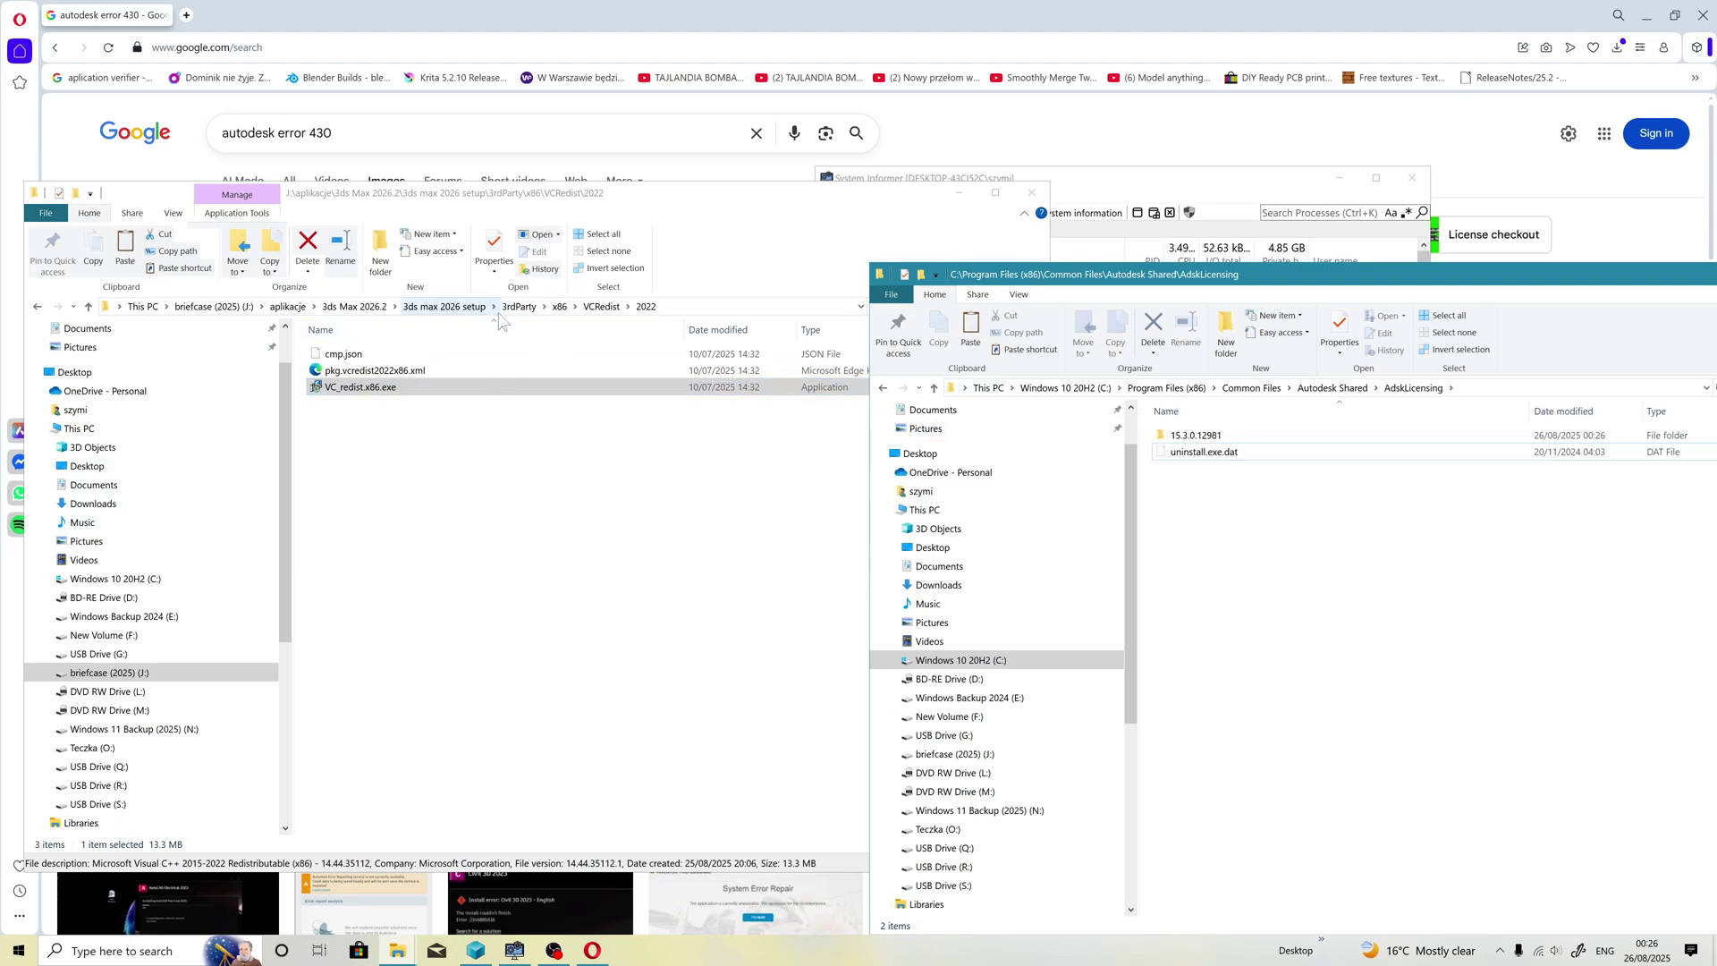
# Step: Run AdskLicensing-installer.exe from the 3ds Max 2026 setup's x86 > Licensing folder
pyautogui.click(558, 305)
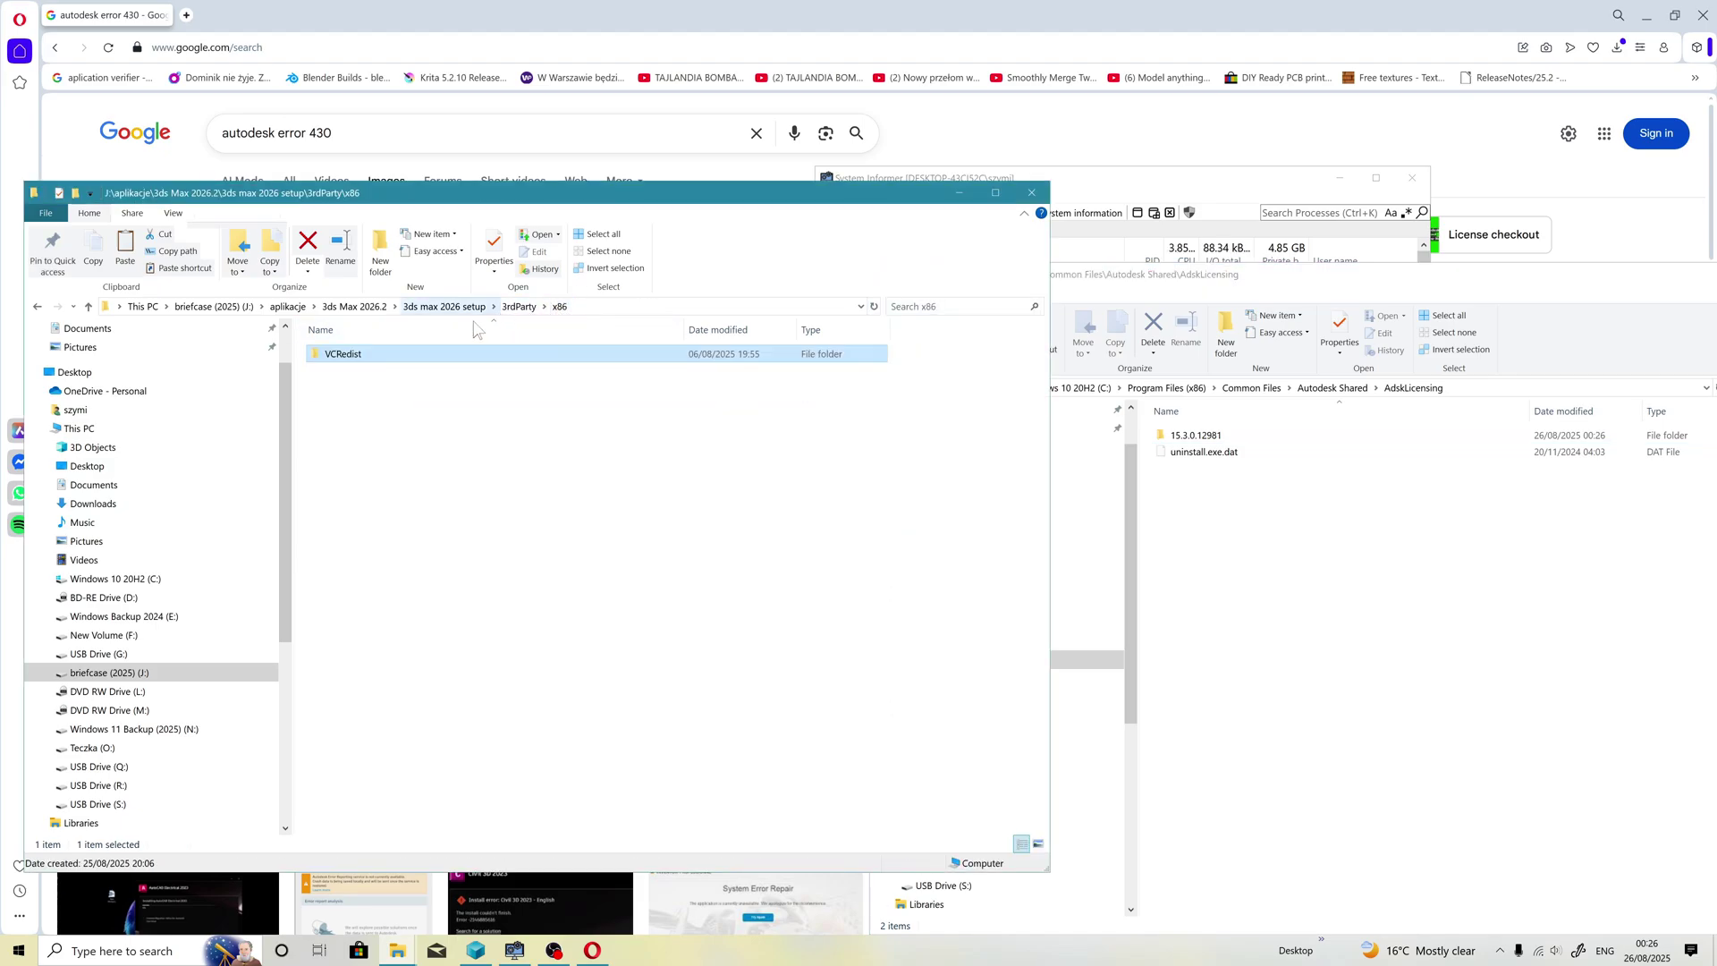
pyautogui.click(520, 306)
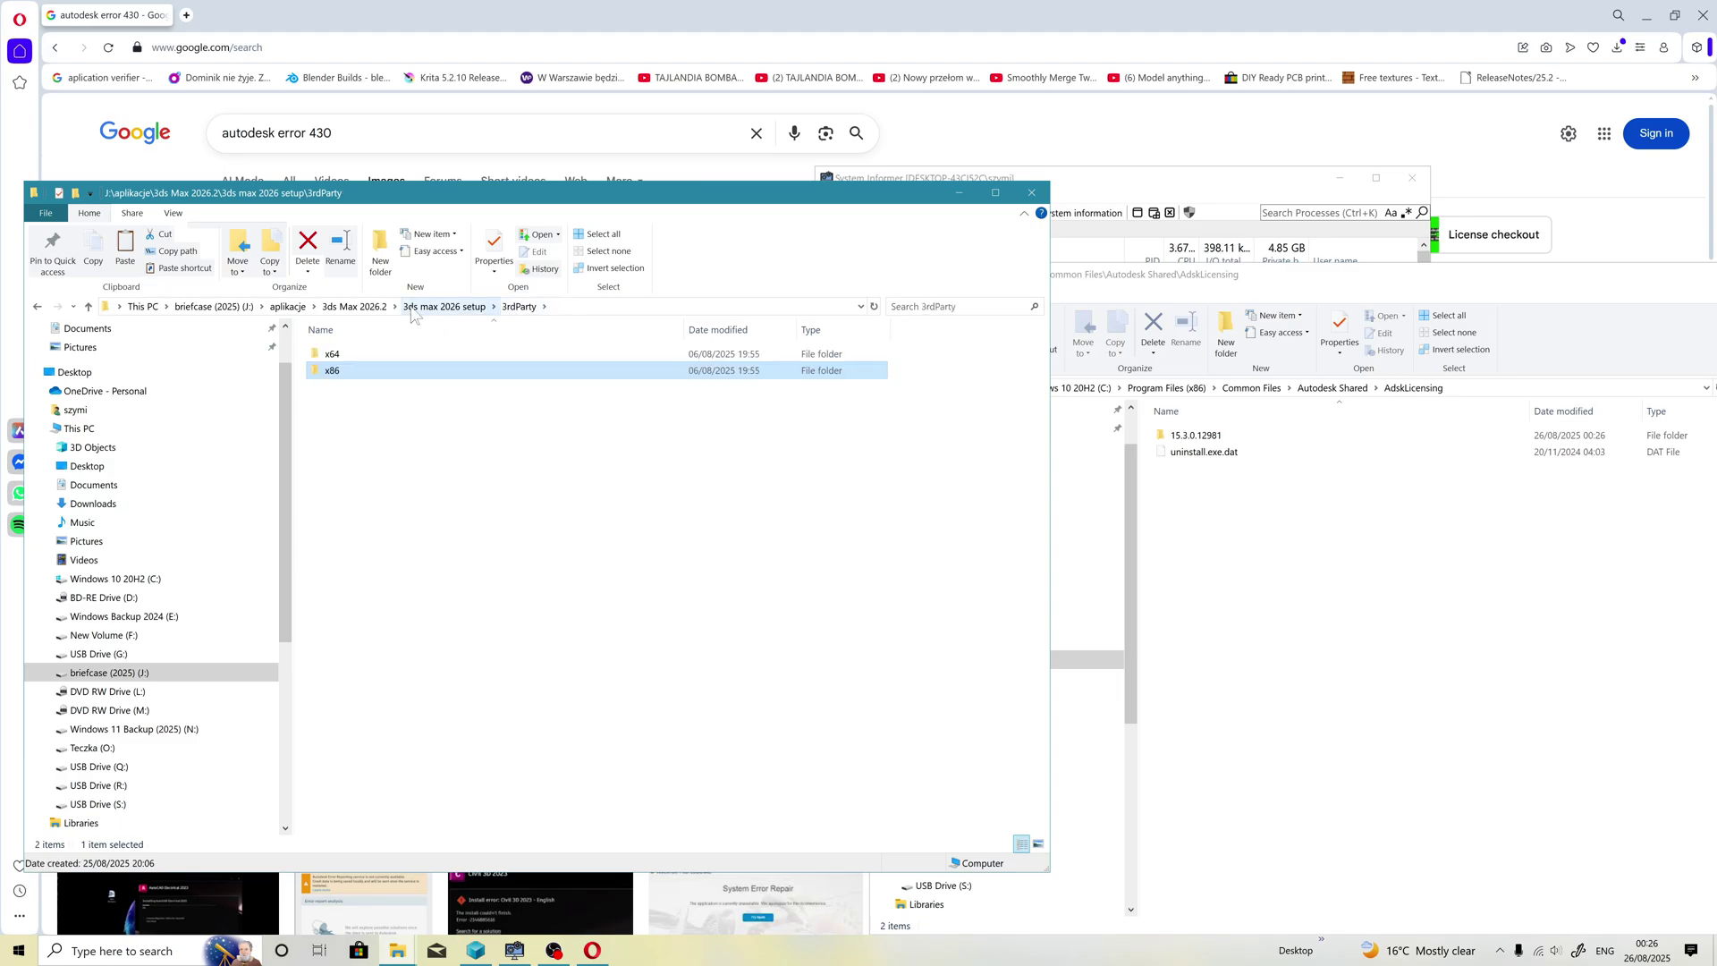
pyautogui.click(444, 306)
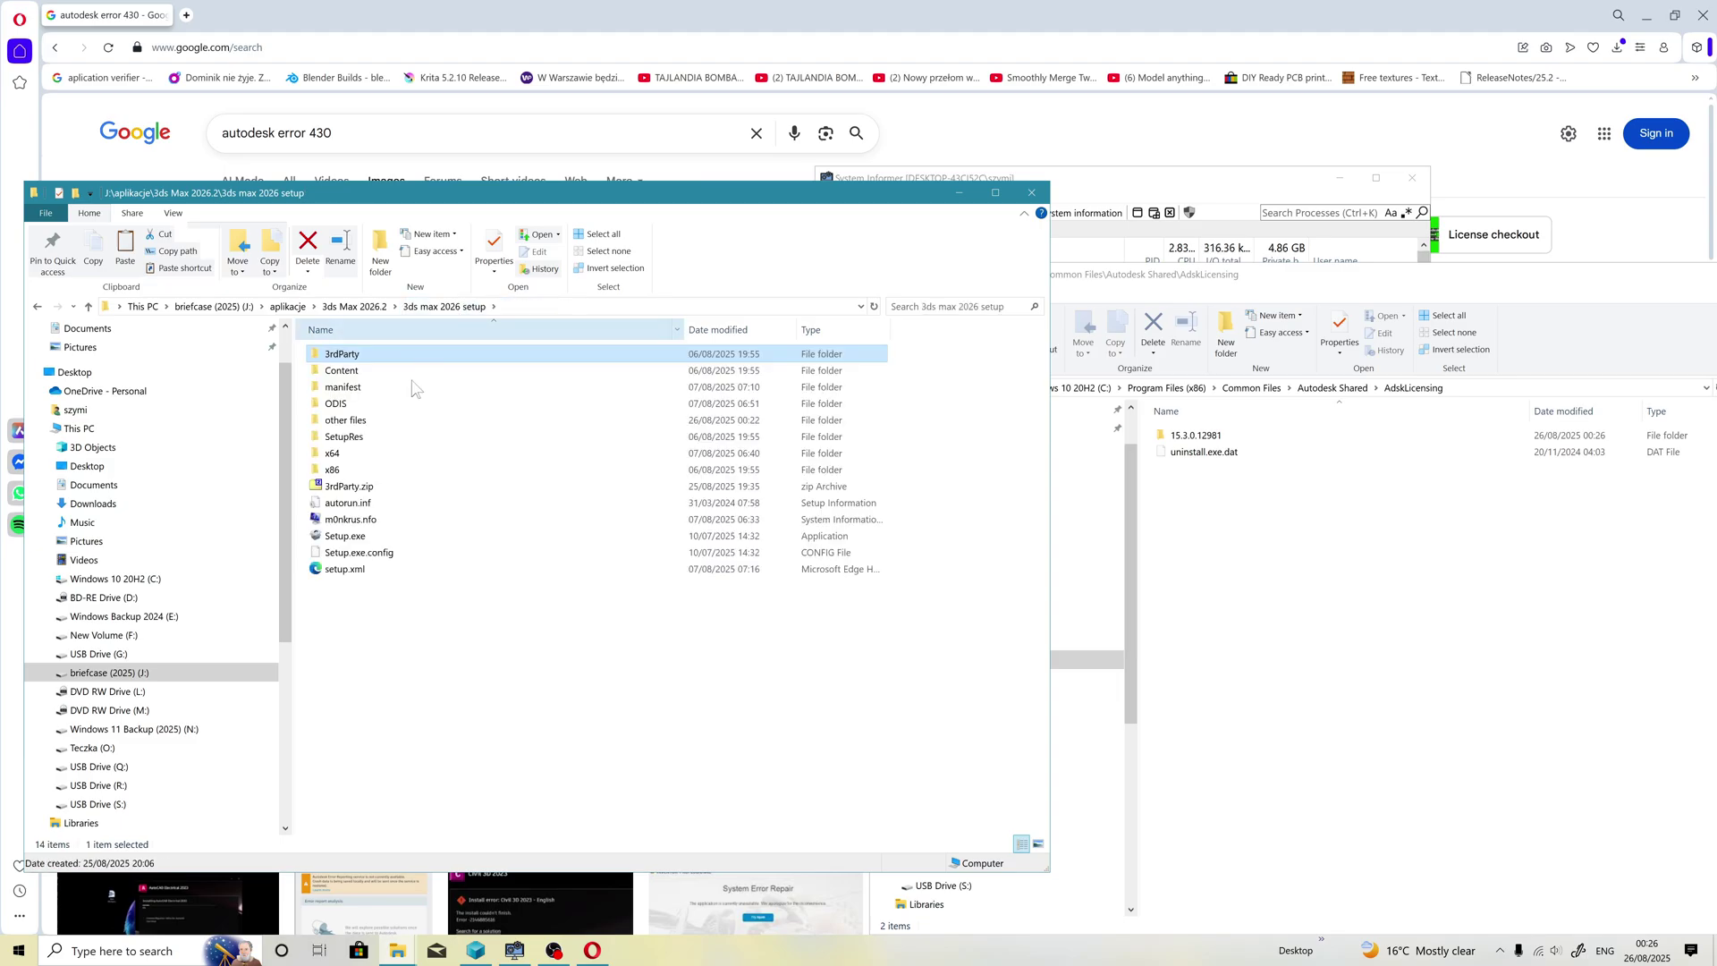
pyautogui.doubleClick(342, 477)
pyautogui.doubleClick(344, 353)
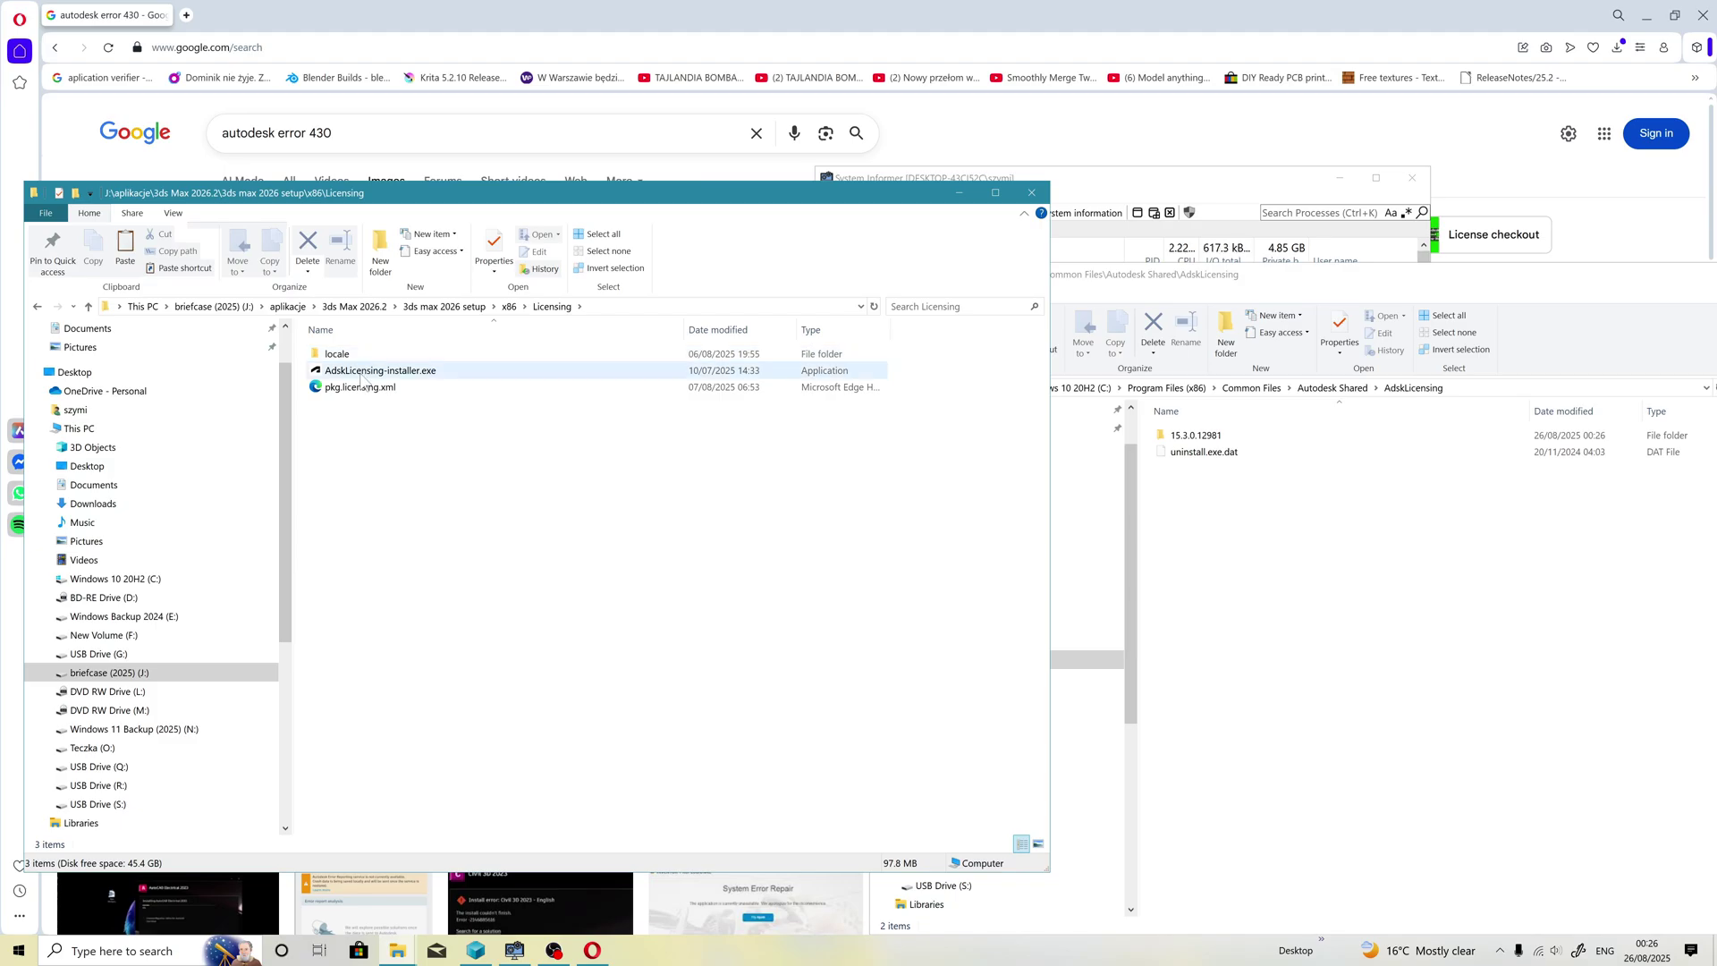
pyautogui.doubleClick(365, 372)
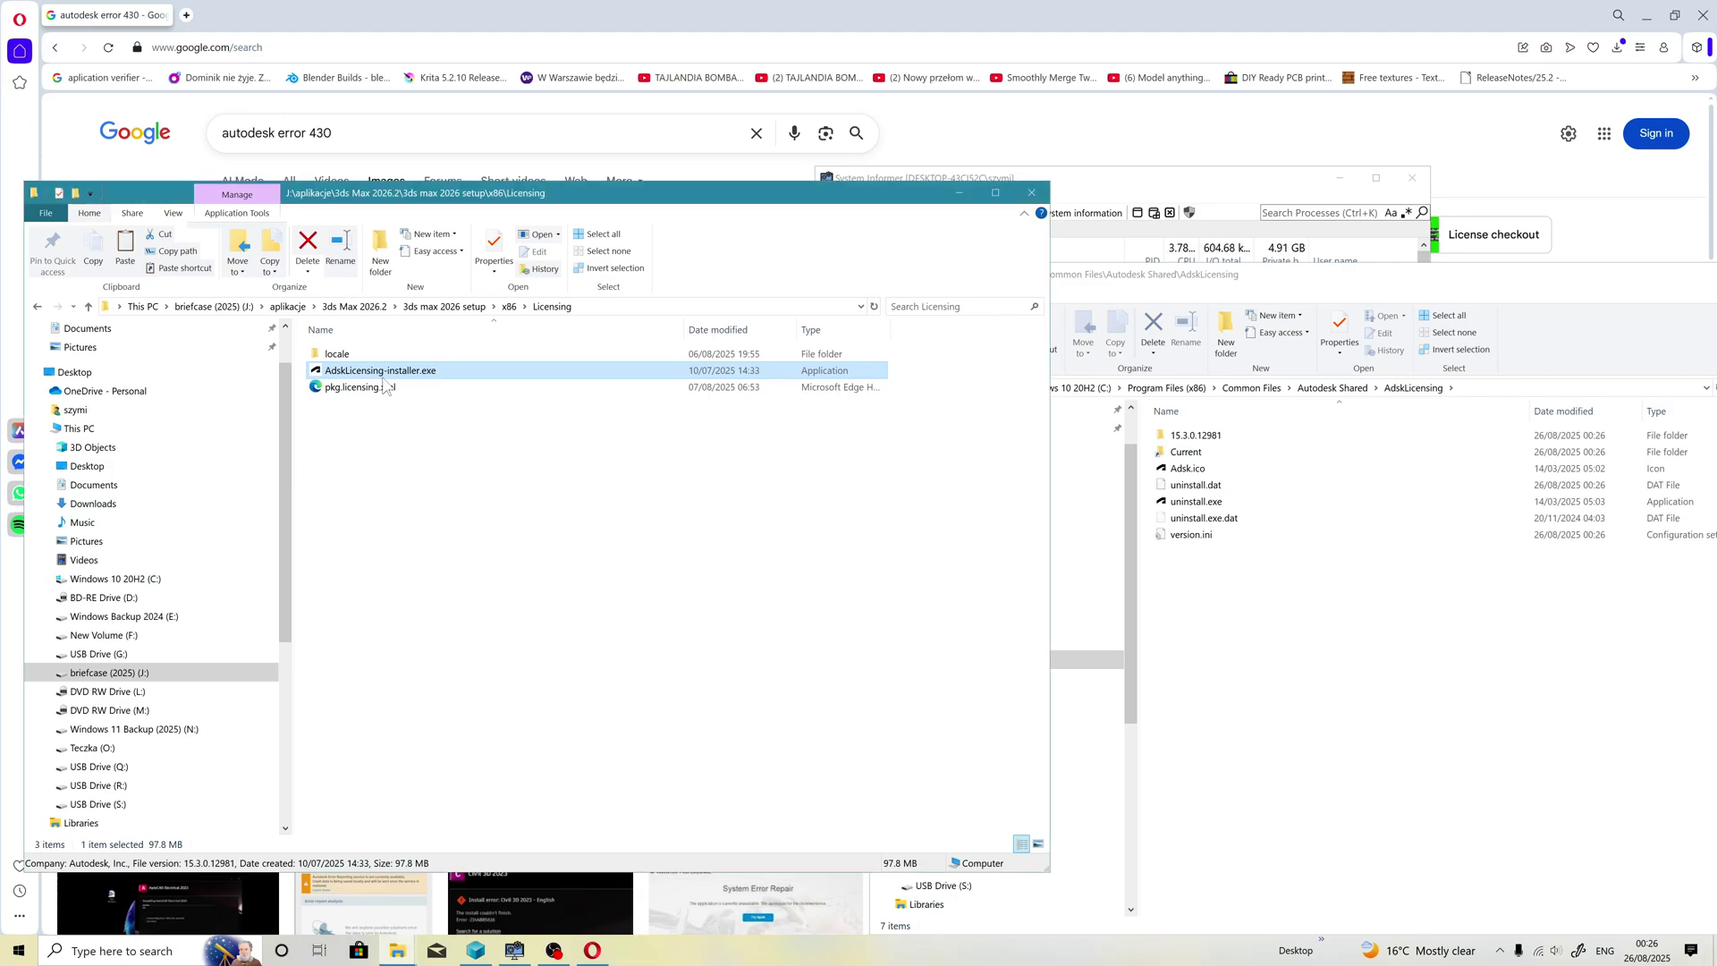
pyautogui.moveTo(380, 371)
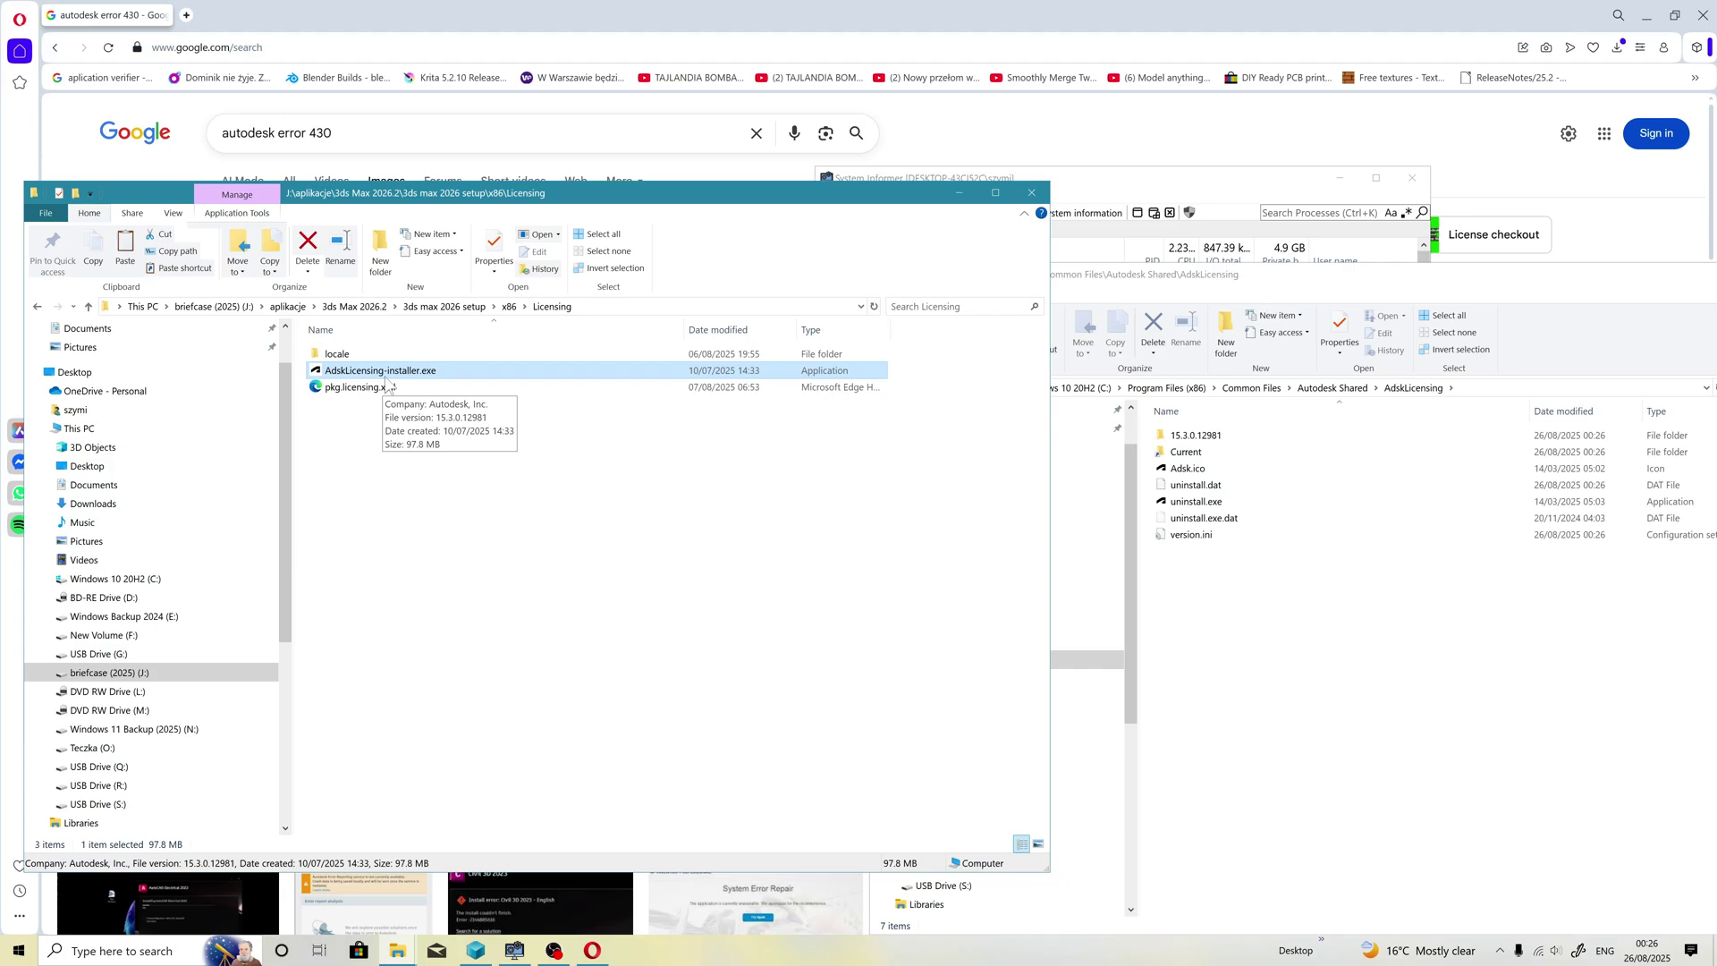
# Step: Close the Licensing and AdskLicensing Explorer windows and System Informer
pyautogui.click(960, 193)
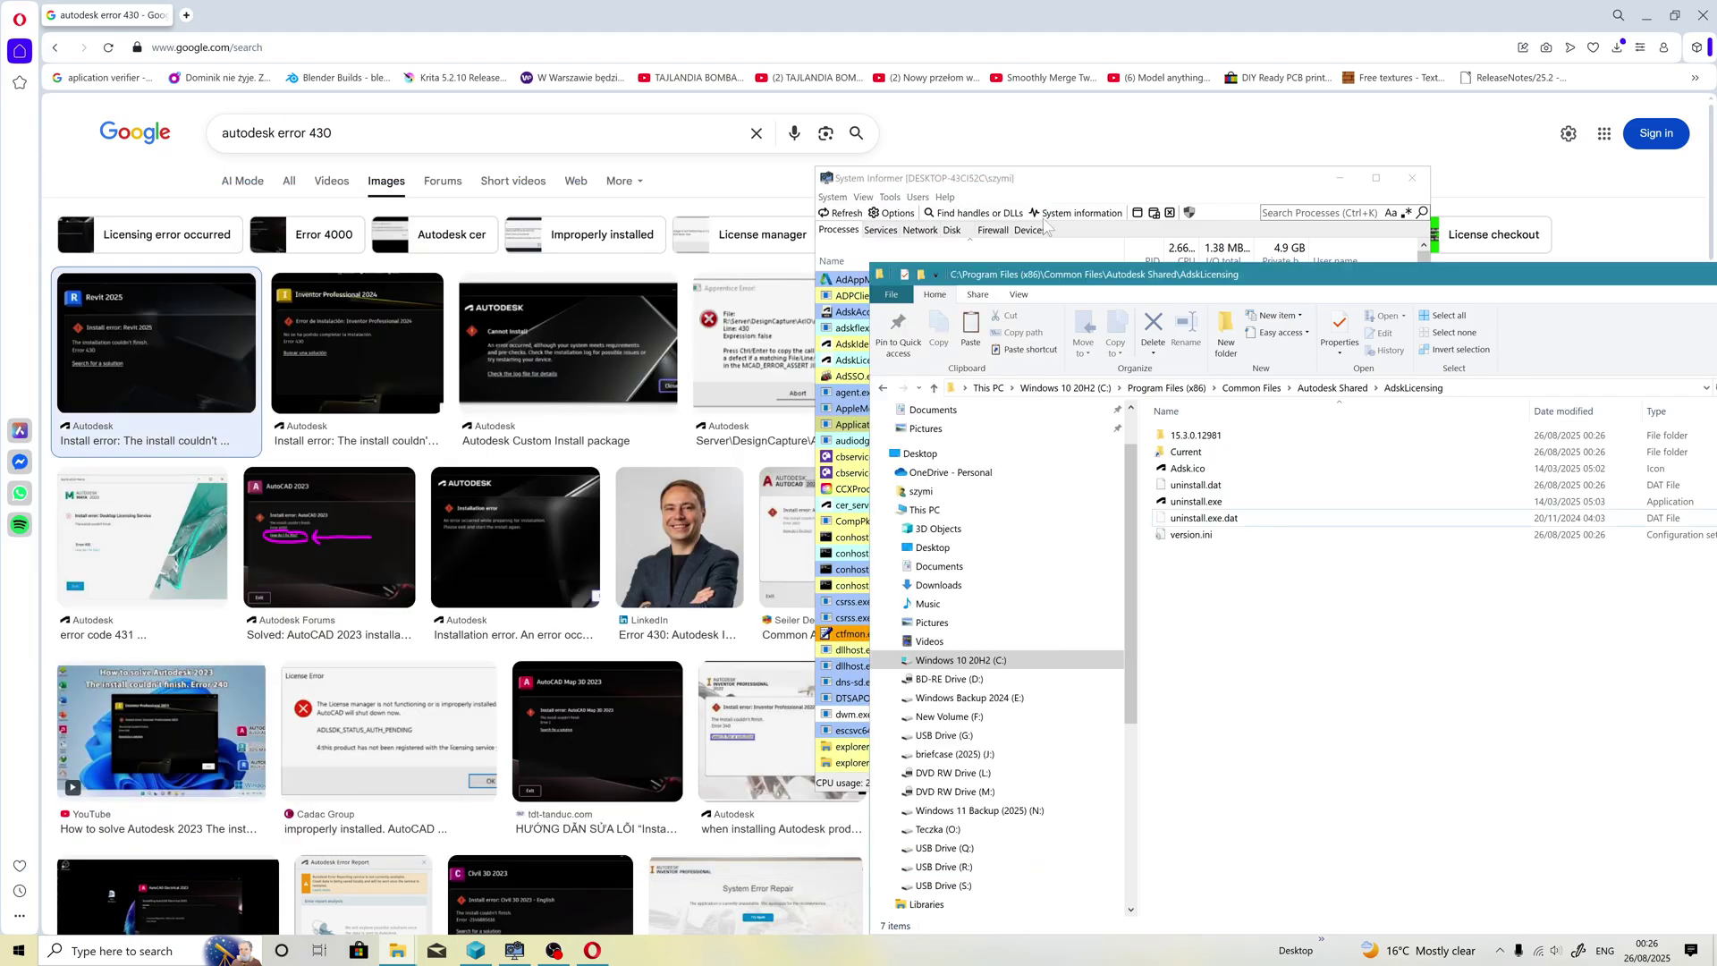
pyautogui.moveTo(1664, 277); pyautogui.dragTo(1409, 367)
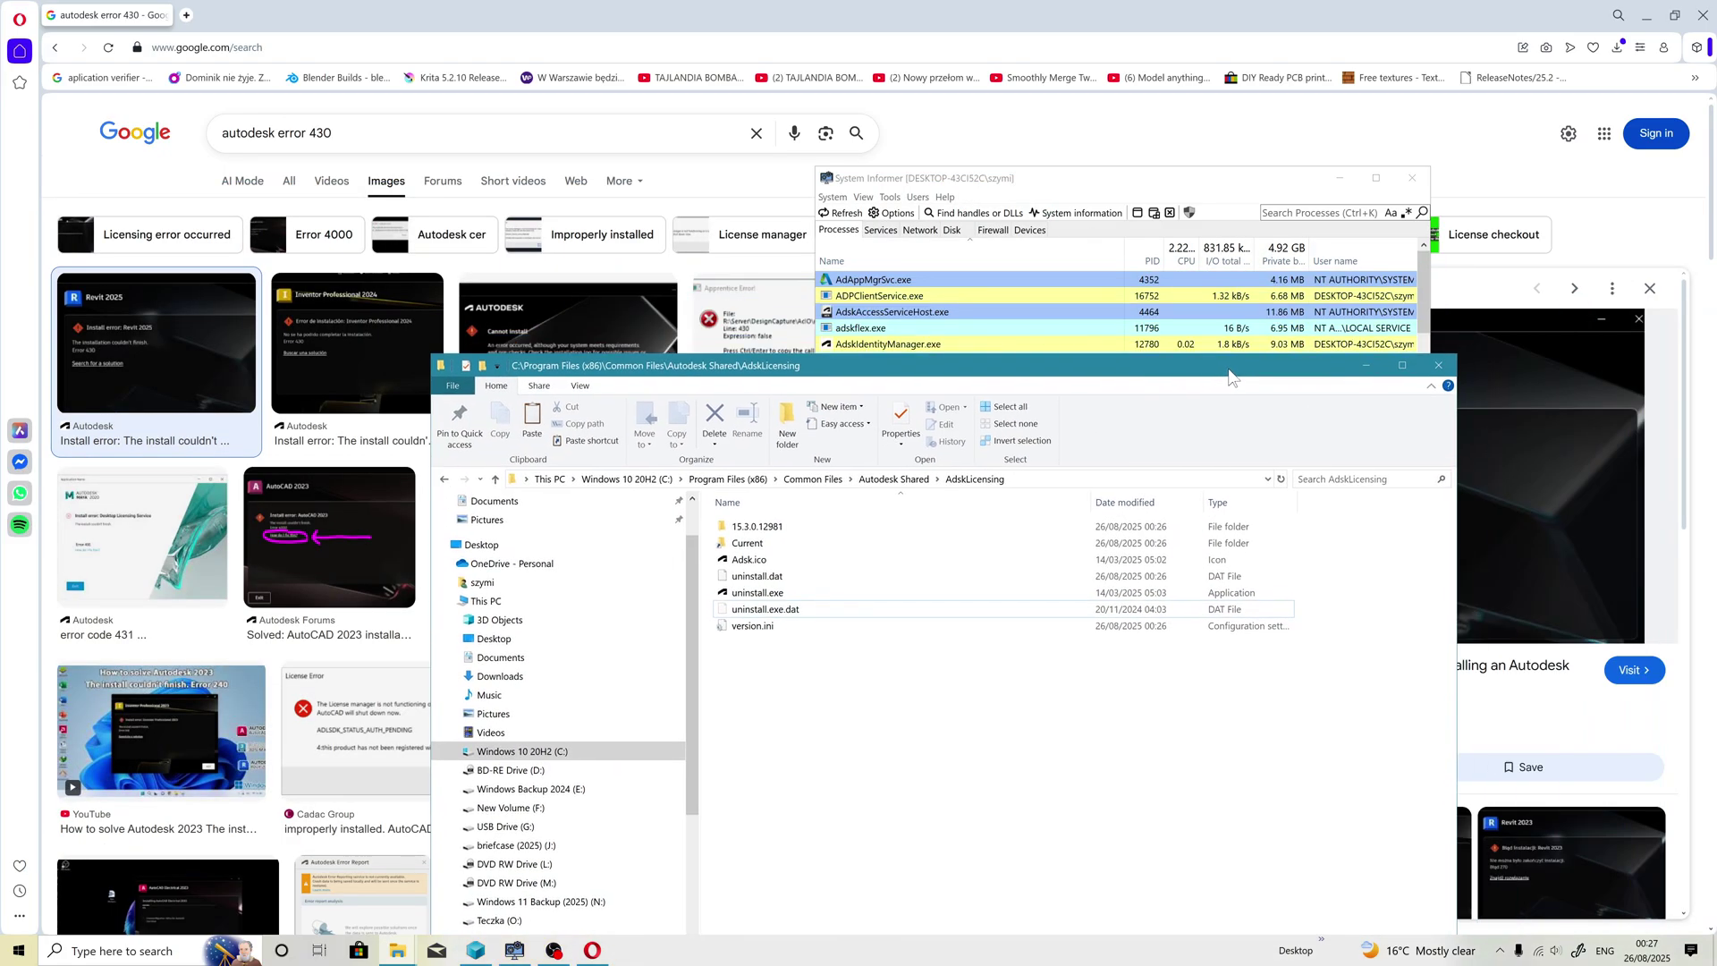
pyautogui.click(1366, 371)
pyautogui.click(1342, 180)
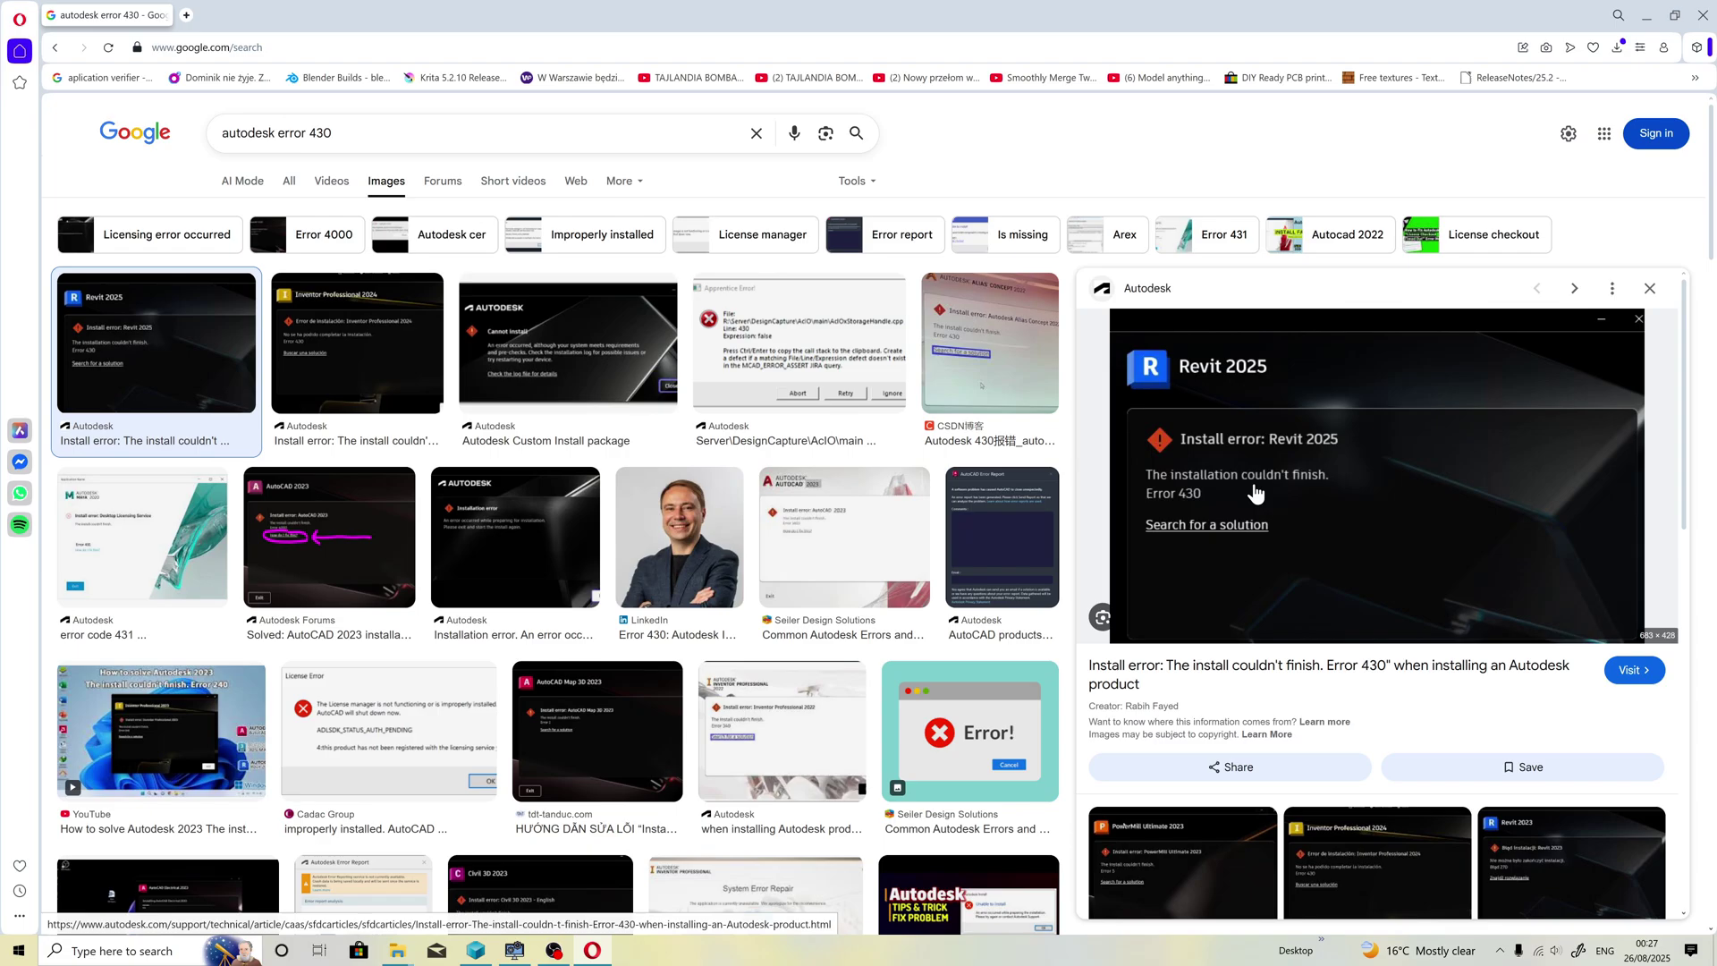